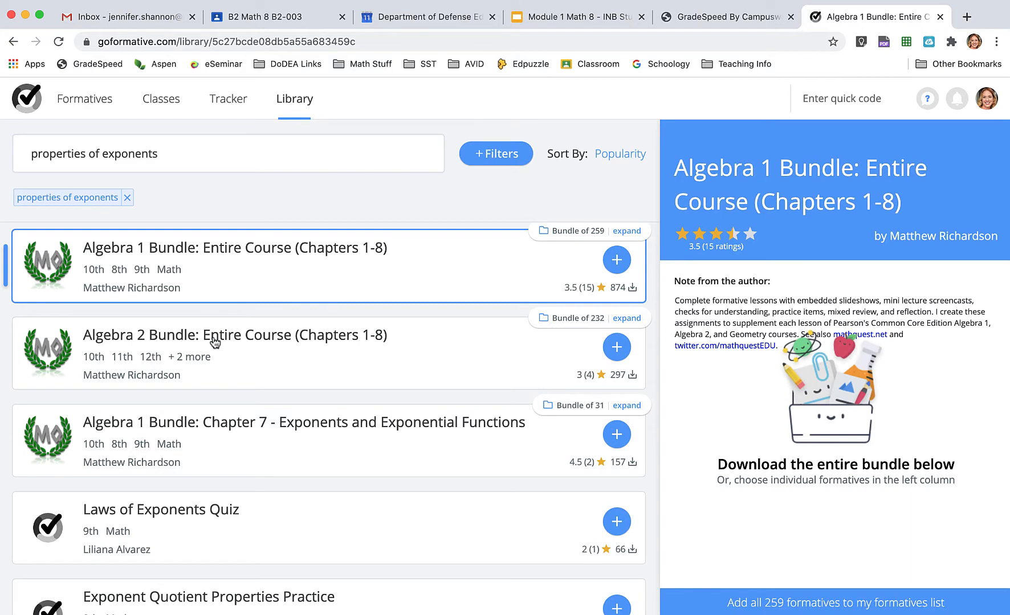
Open the formative "Math 8 M1 L1 Properties of Exponents" from the teacher's own formatives list
scroll(220, 320, down, 3)
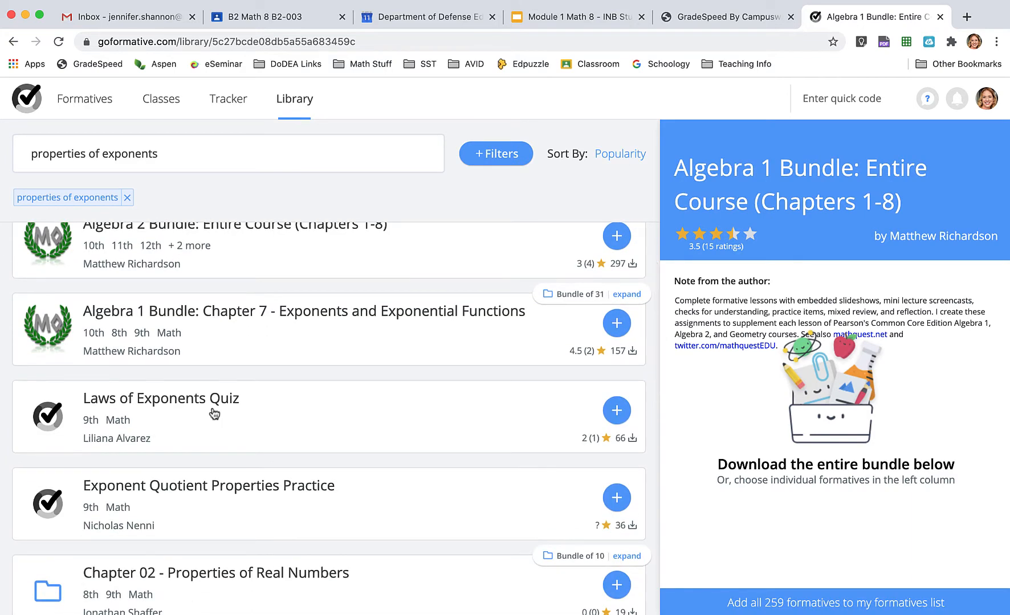
click(89, 110)
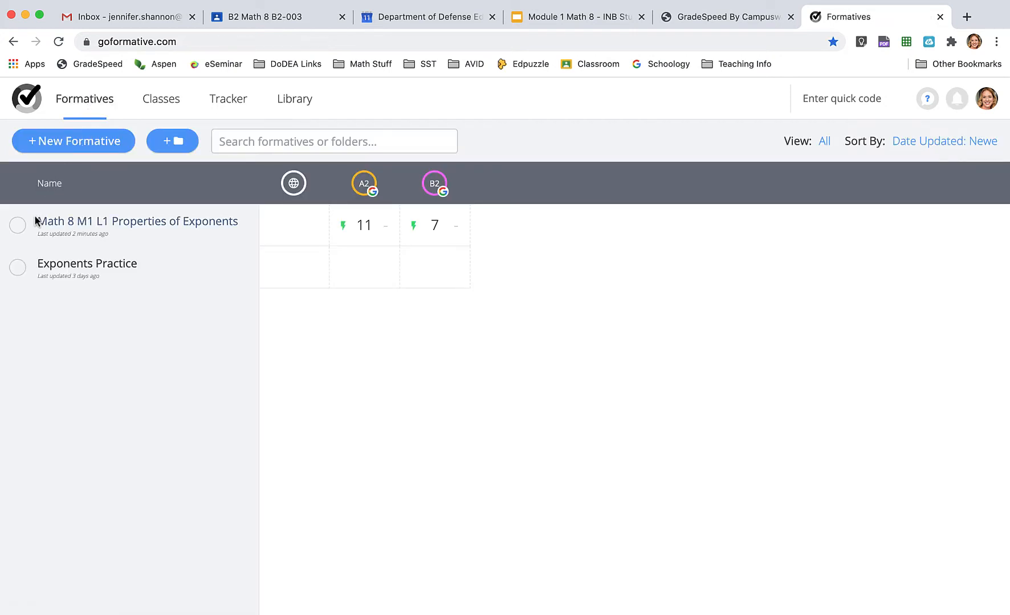
click(71, 227)
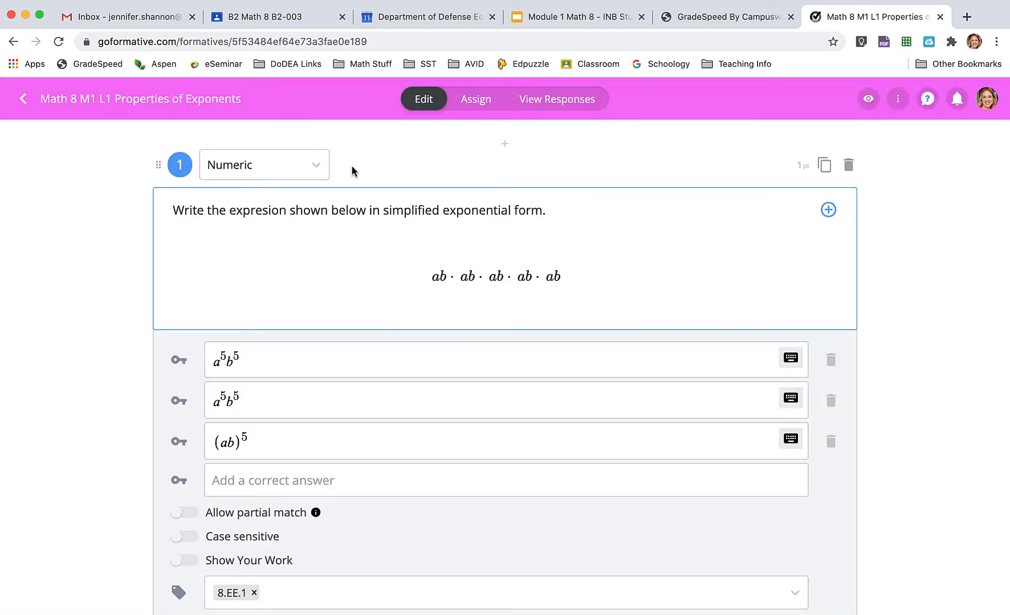
Preview the formative as a student and show the math keyboard for question 1
click(867, 102)
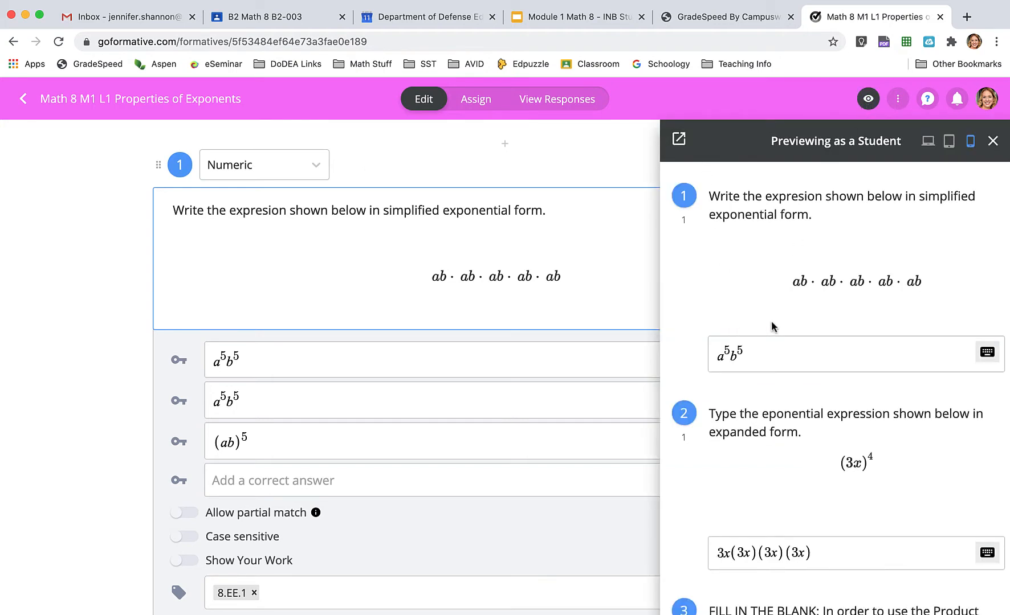
key(super+a)
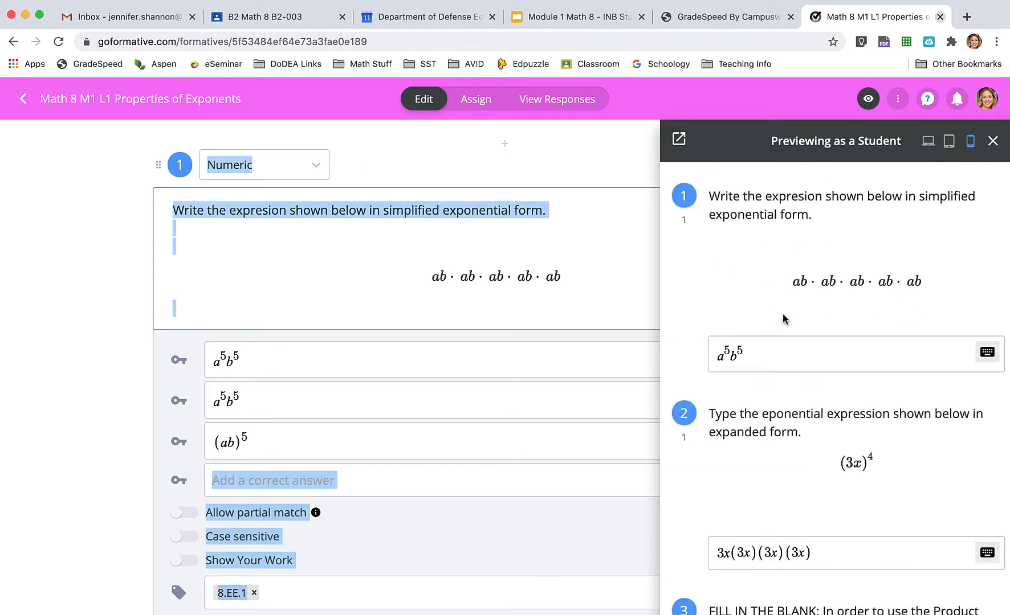
click(989, 359)
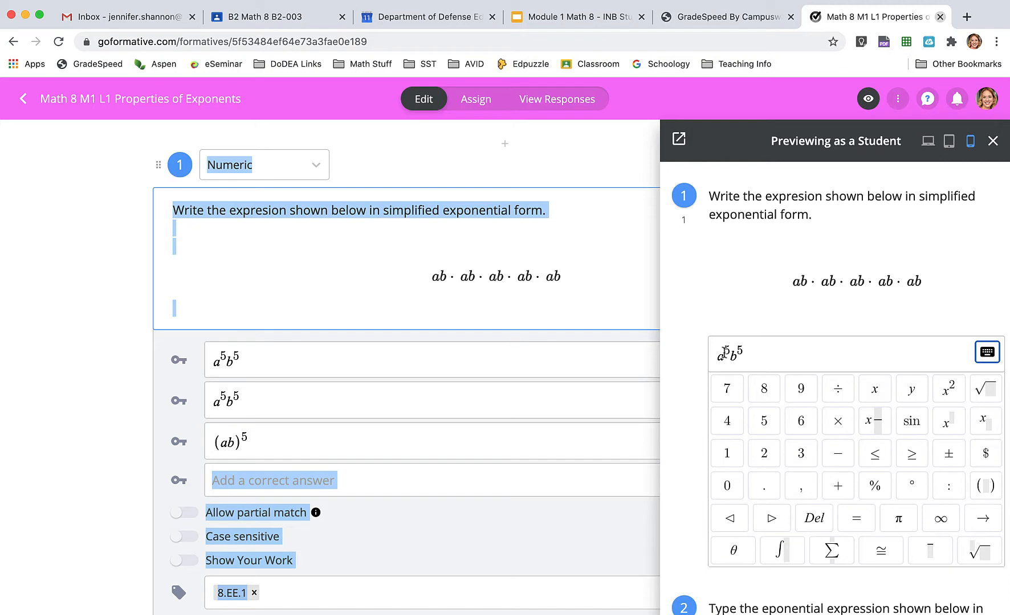
Examine the questions and sample answers in the student preview through question 10, and close the preview
scroll(788, 294, down, 15)
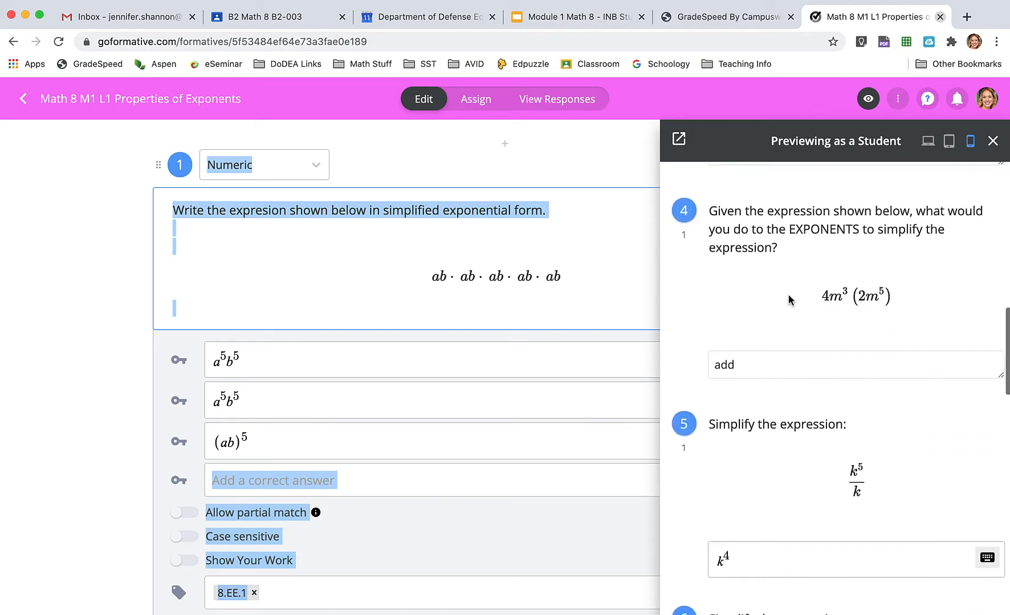
scroll(788, 294, up, 2)
scroll(788, 297, down, 5)
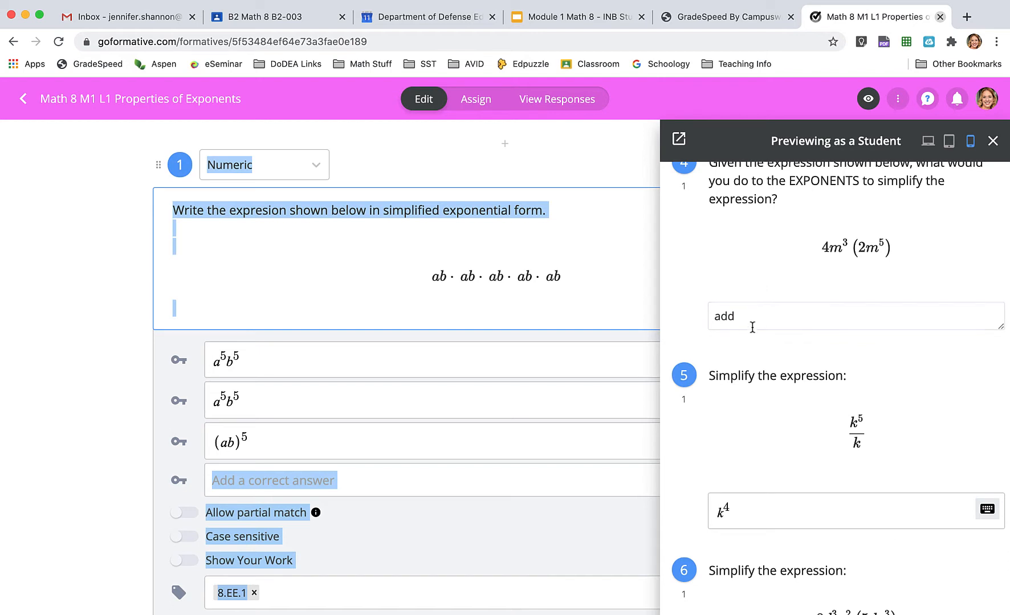
scroll(752, 323, down, 4)
scroll(753, 325, down, 6)
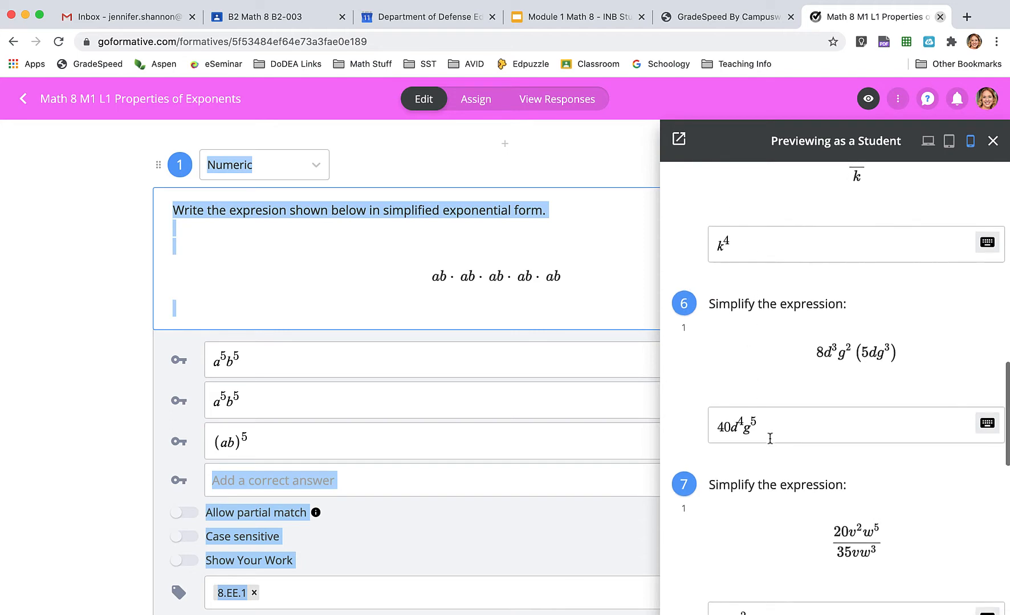
scroll(769, 436, up, 20)
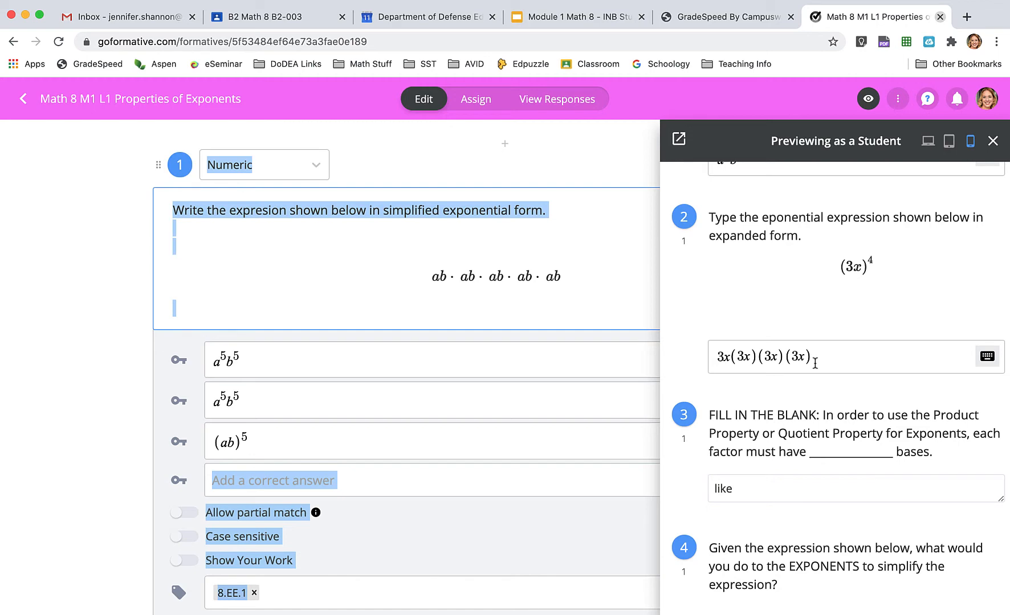
scroll(814, 363, down, 20)
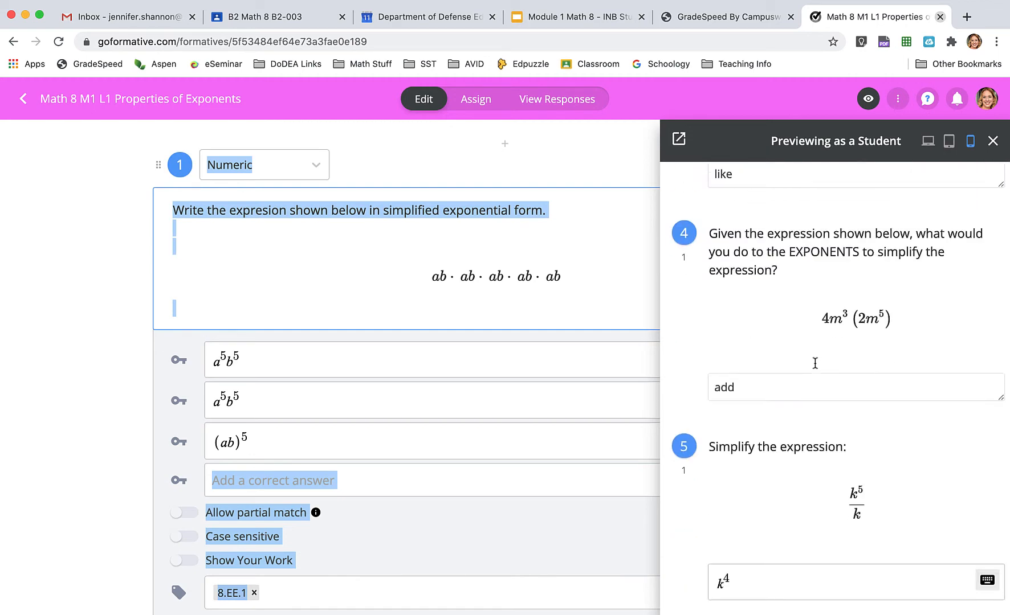
scroll(815, 365, down, 5)
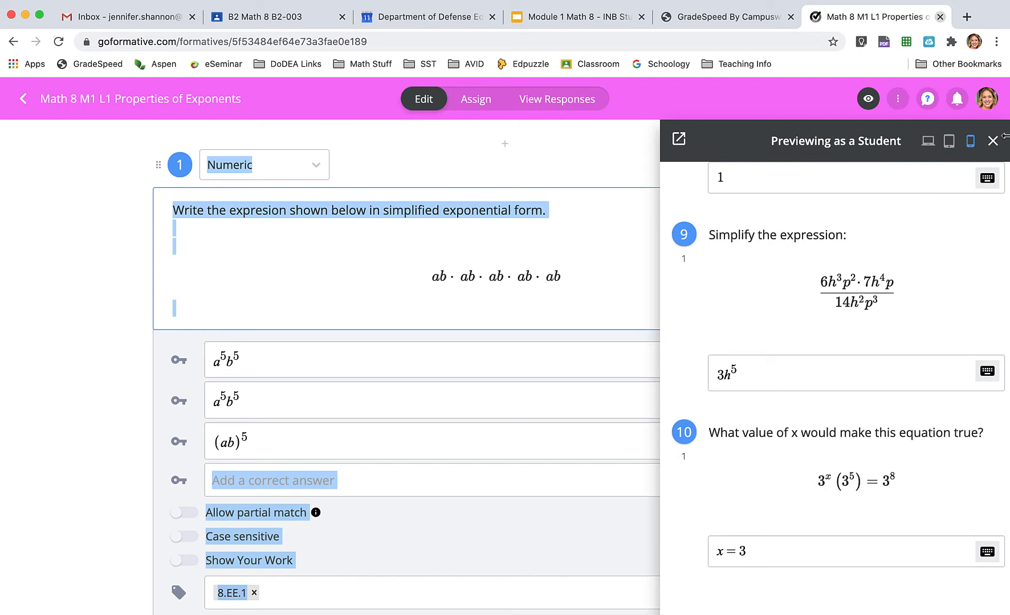
click(994, 143)
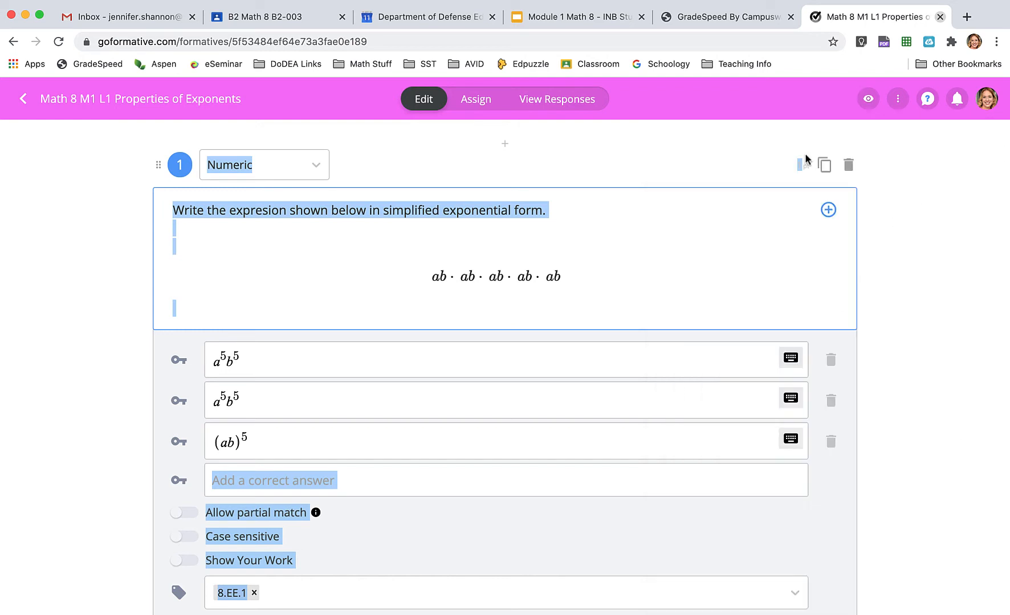
Check which classes the formative is assigned to, and open the student responses for question 1
click(476, 100)
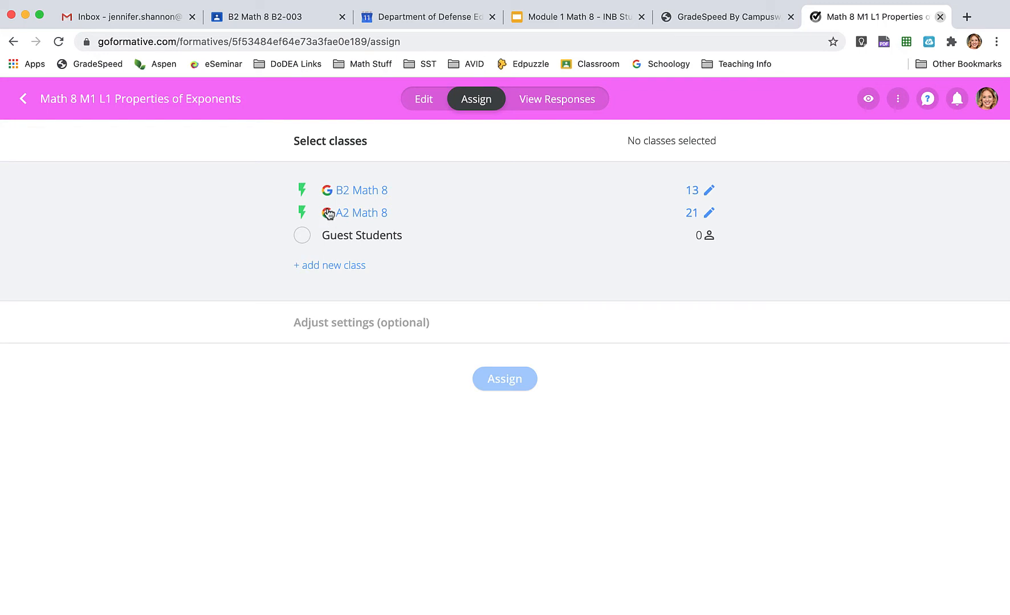
click(563, 104)
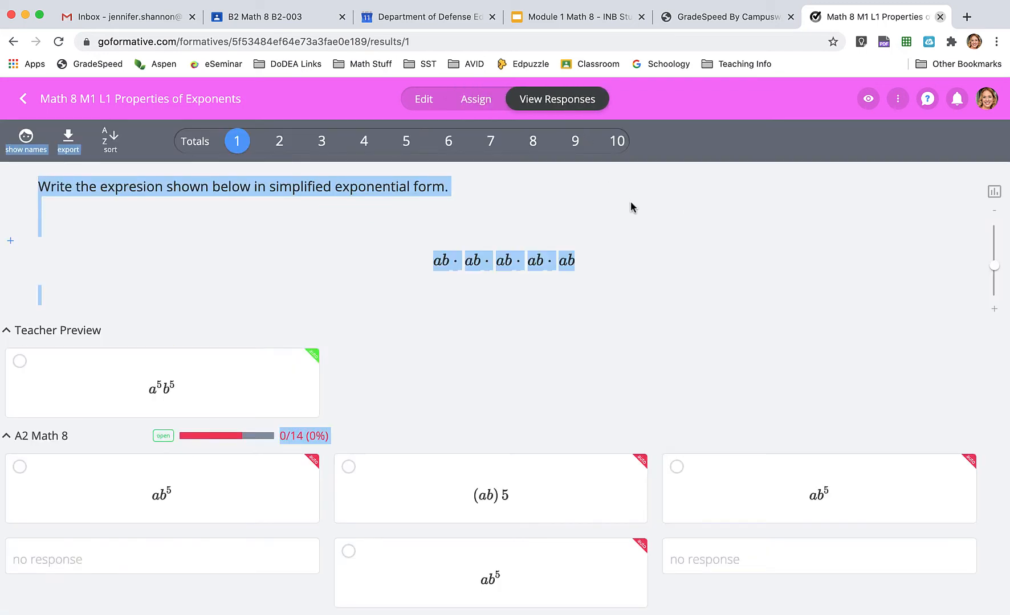
click(631, 202)
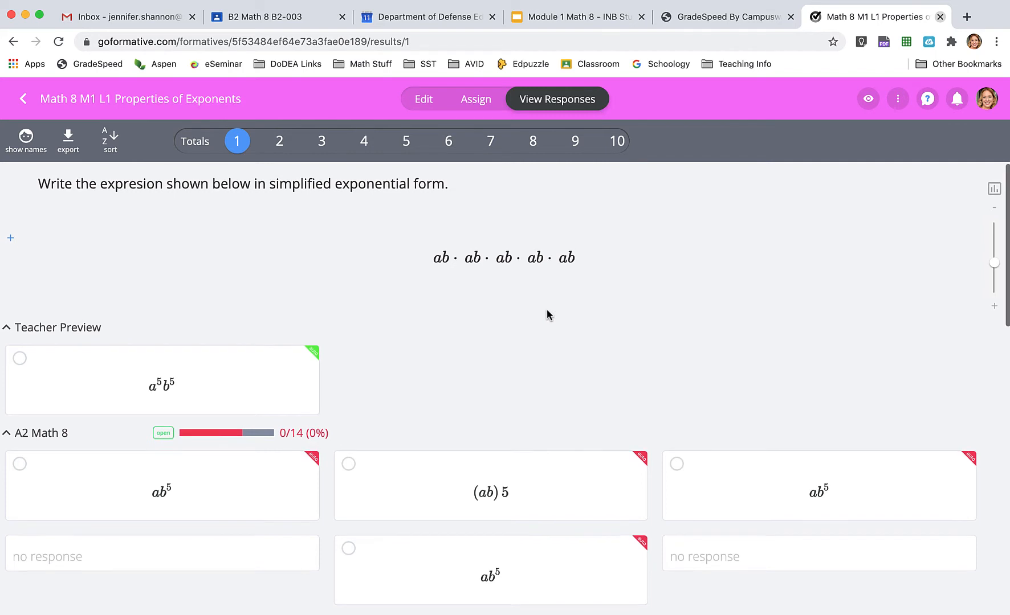
Examine the teacher preview answer and the A2 Math 8 responses to question 1
scroll(547, 315, down, 2)
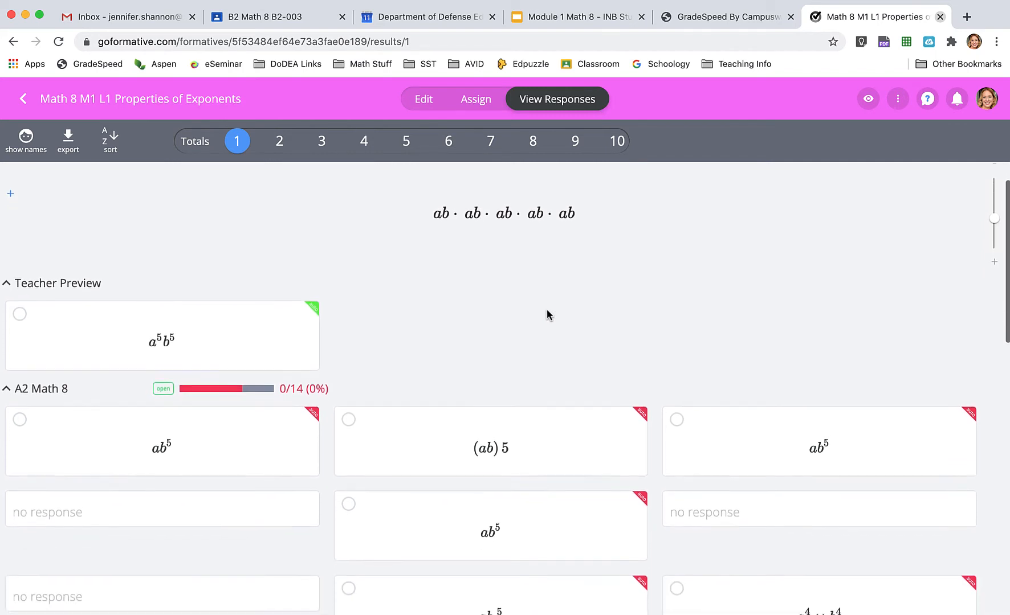
scroll(547, 314, up, 1)
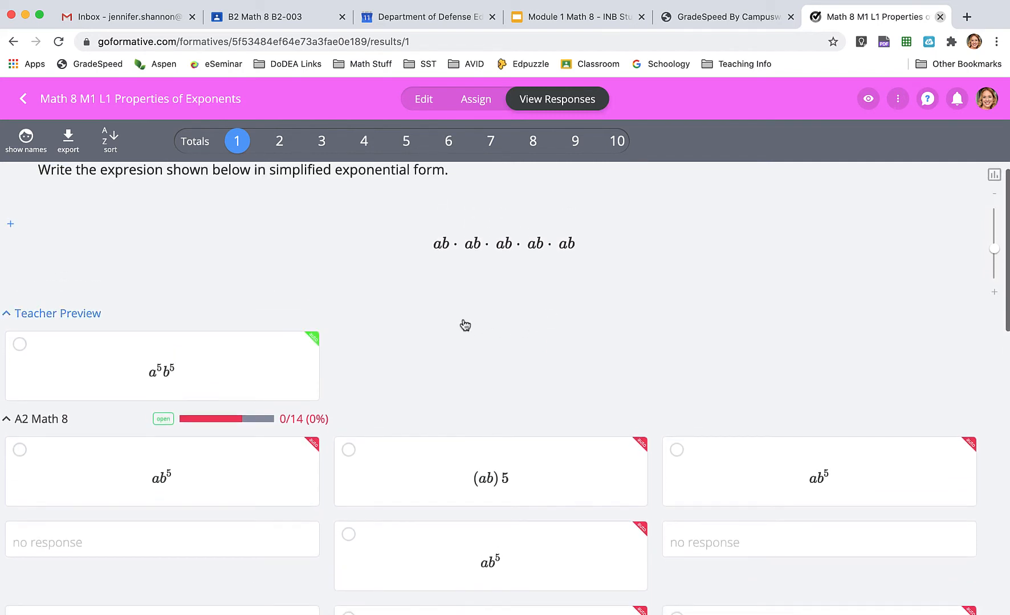
scroll(467, 328, down, 1)
scroll(465, 326, down, 1)
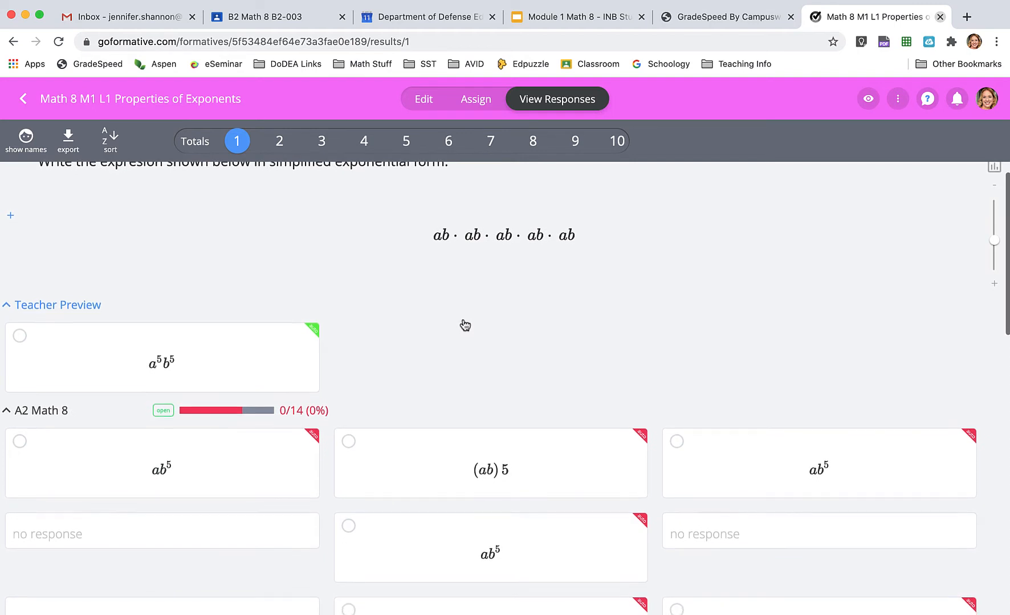
scroll(465, 325, down, 2)
scroll(465, 326, up, 3)
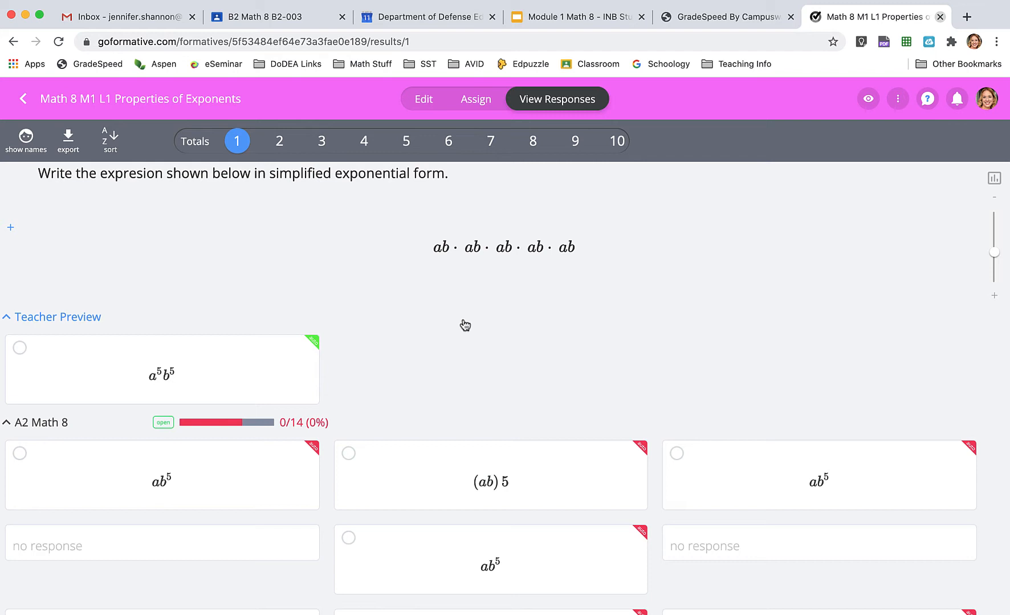
scroll(554, 360, down, 3)
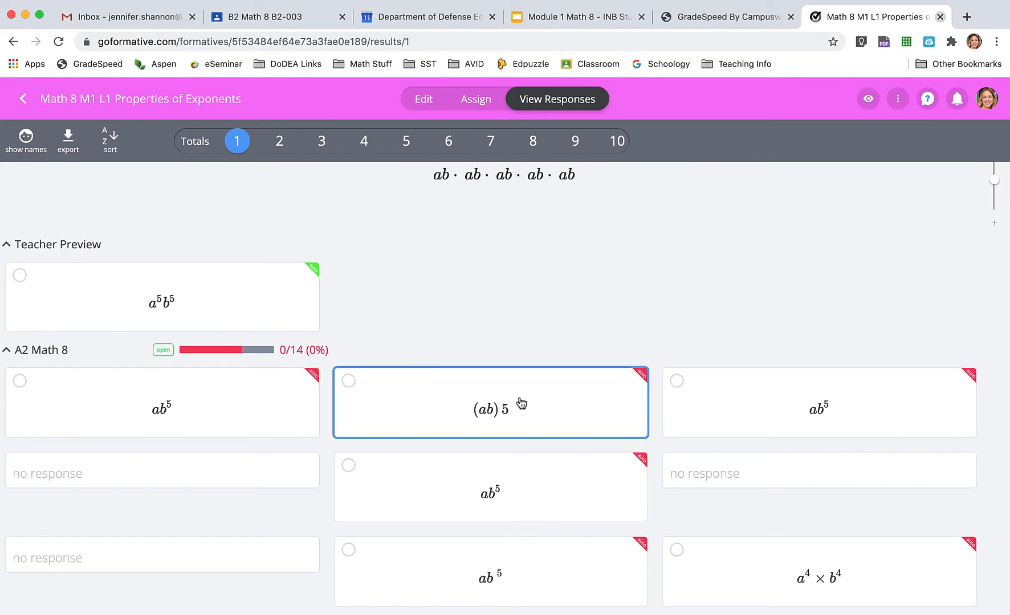
Try a partial score of 0.5 on the first A2 Math 8 response, ab^5, and return it to 0
click(200, 390)
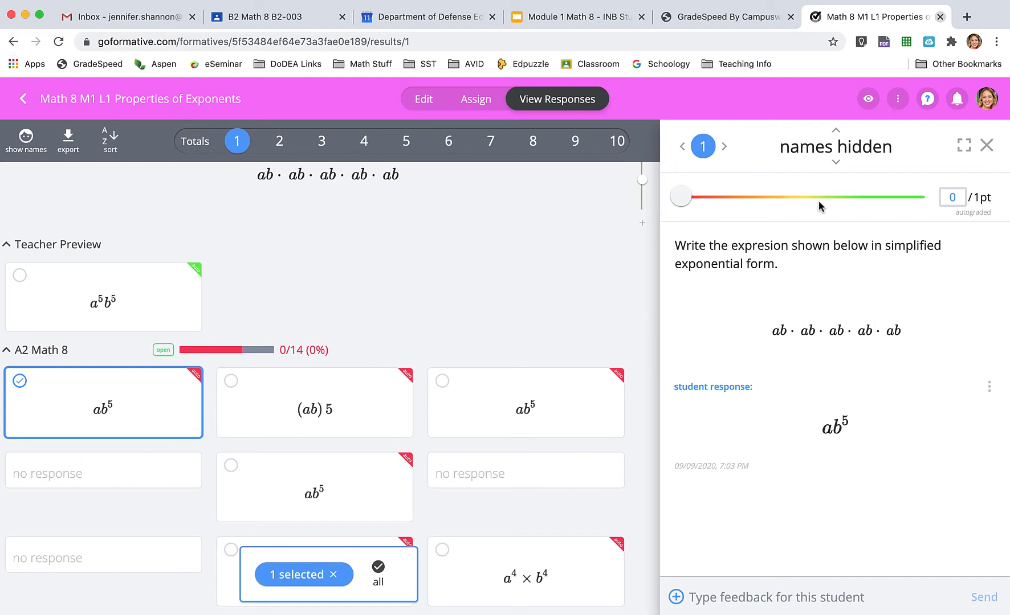
drag(681, 196, 804, 197)
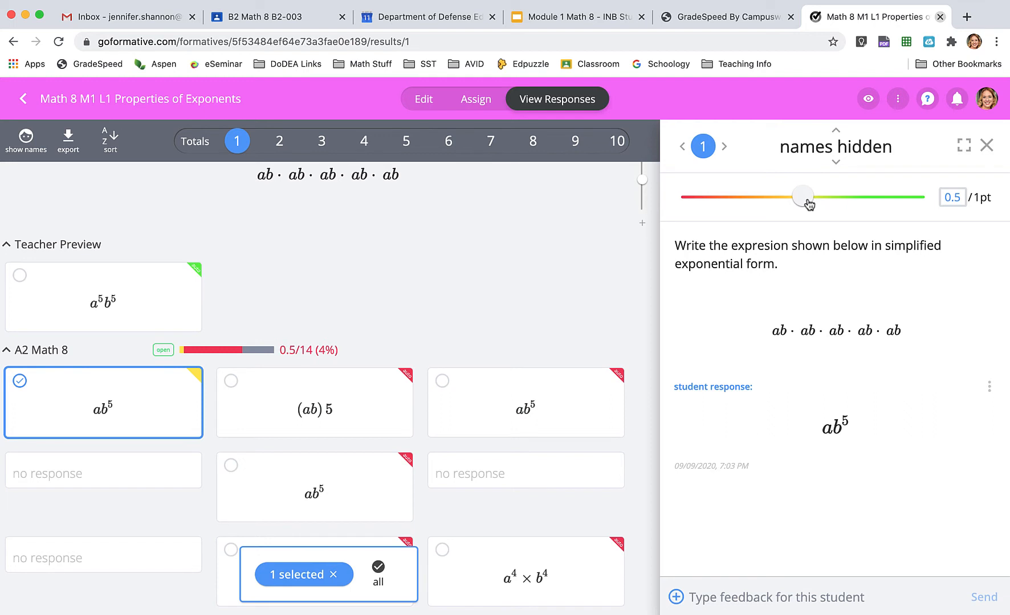
drag(803, 199, 678, 198)
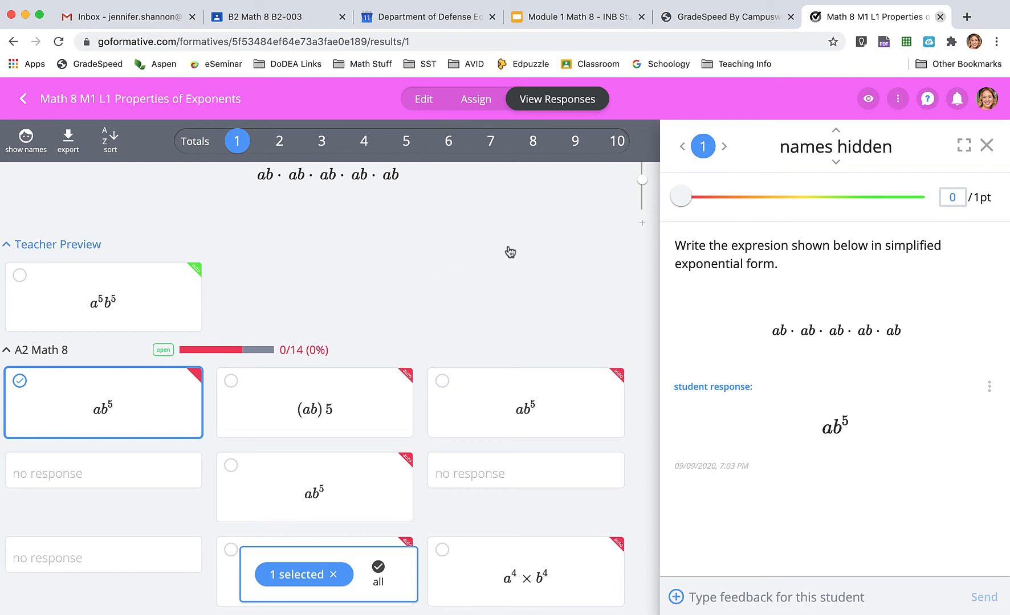
Give the A2 Math 8 response (ab)5 the full 1 point and add it to the answer key
click(299, 393)
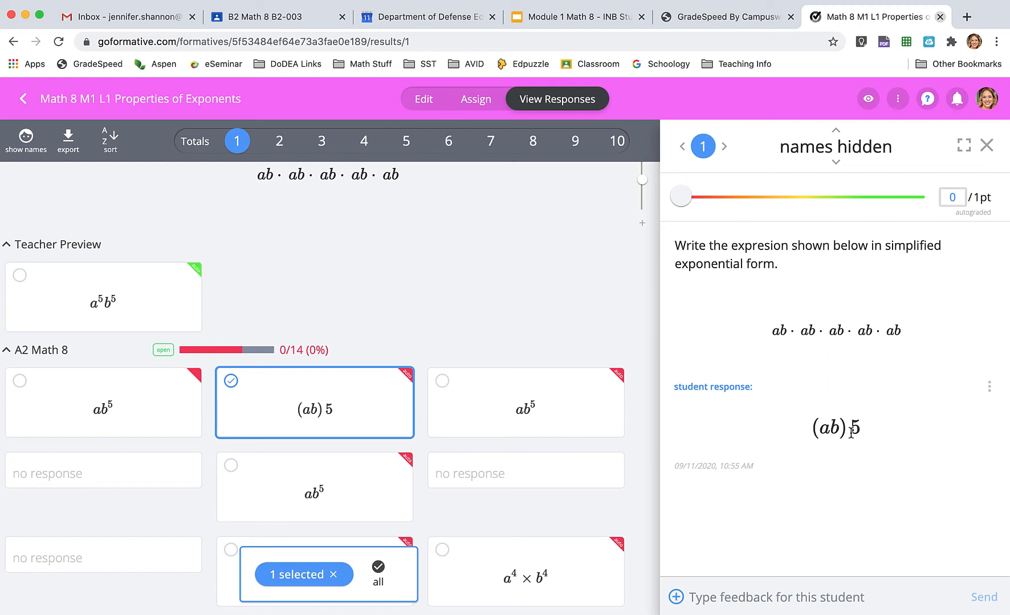
click(691, 197)
drag(691, 198, 940, 215)
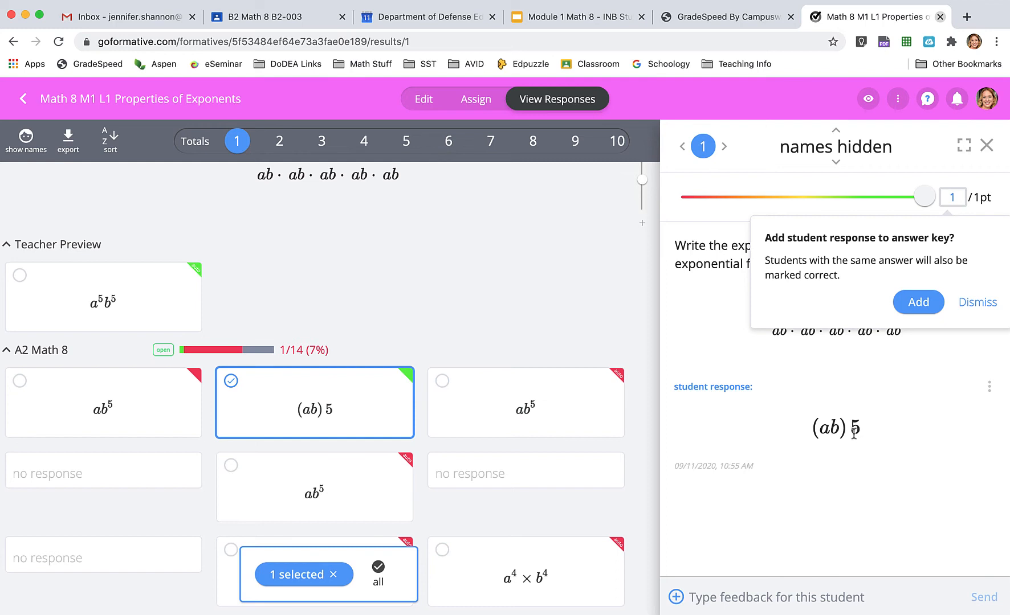
click(919, 302)
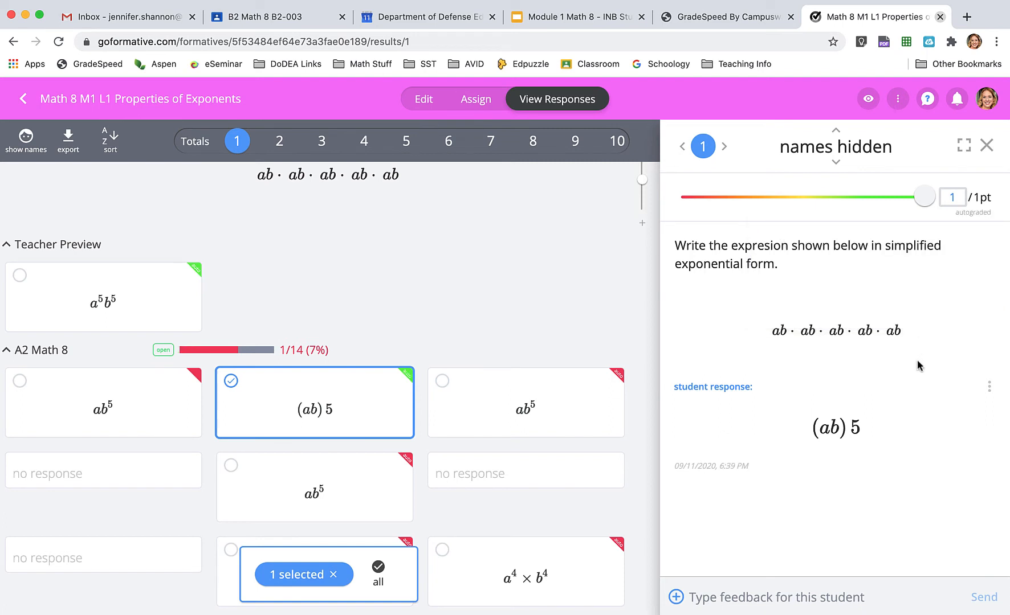
Review the remaining A2 and B2 Math 8 responses to question 1, and open the B2 response (ab)^5
scroll(444, 389, down, 5)
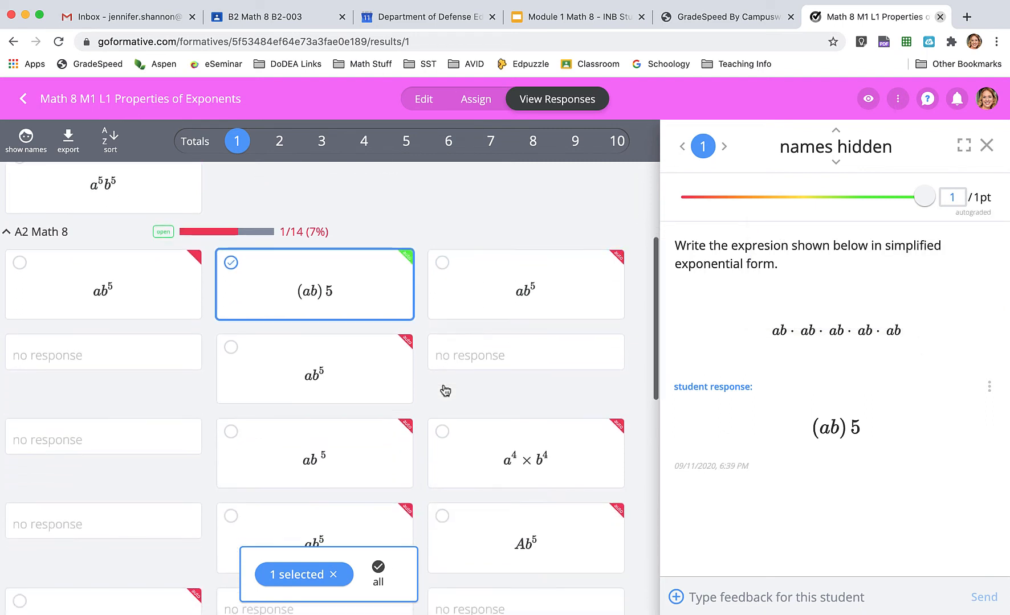
scroll(445, 390, down, 1)
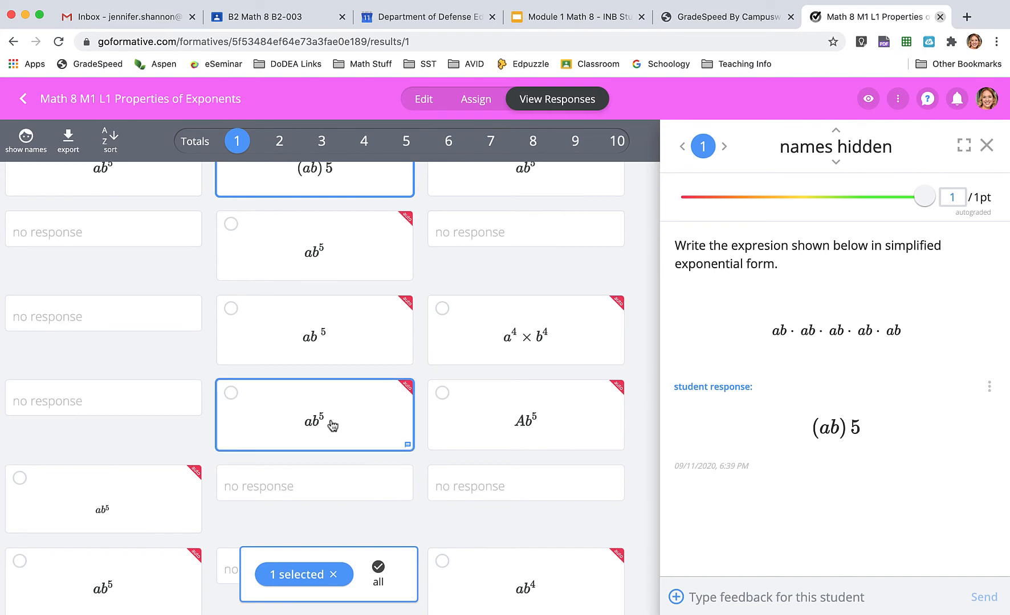
scroll(500, 424, down, 3)
scroll(497, 424, down, 2)
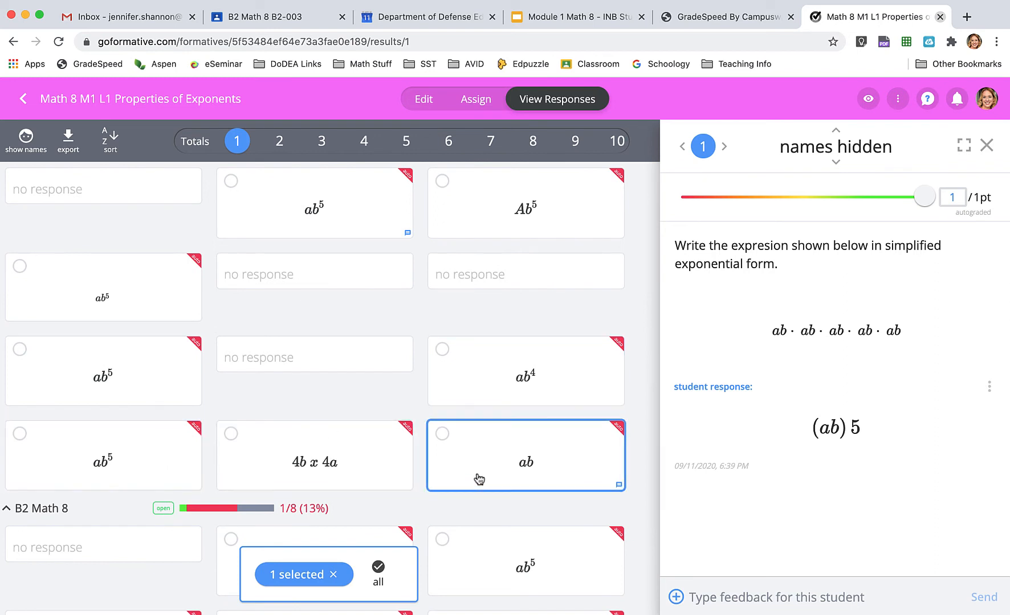
scroll(476, 482, down, 3)
scroll(261, 482, down, 3)
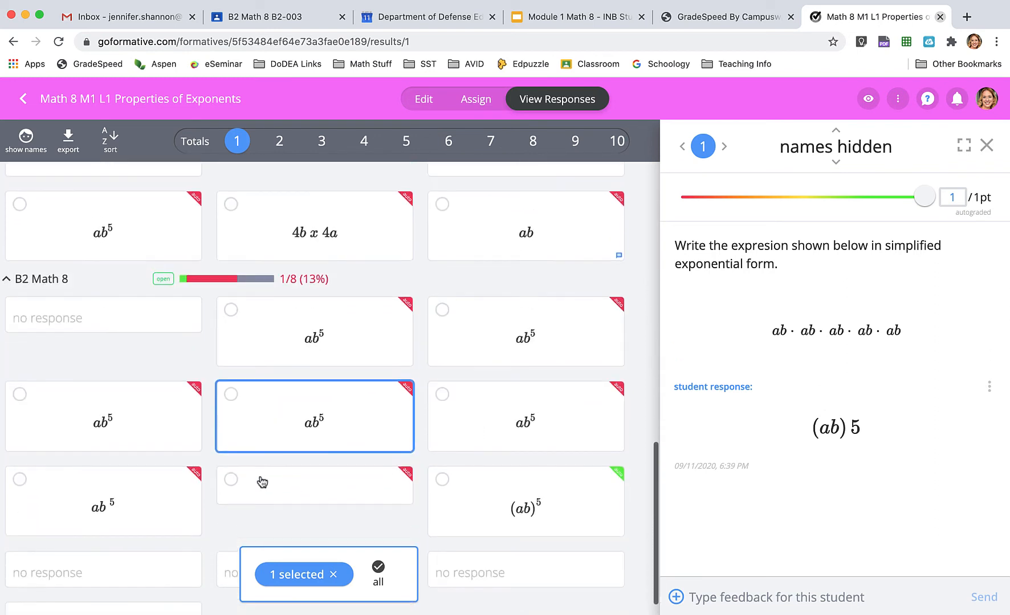
click(529, 515)
scroll(591, 516, down, 1)
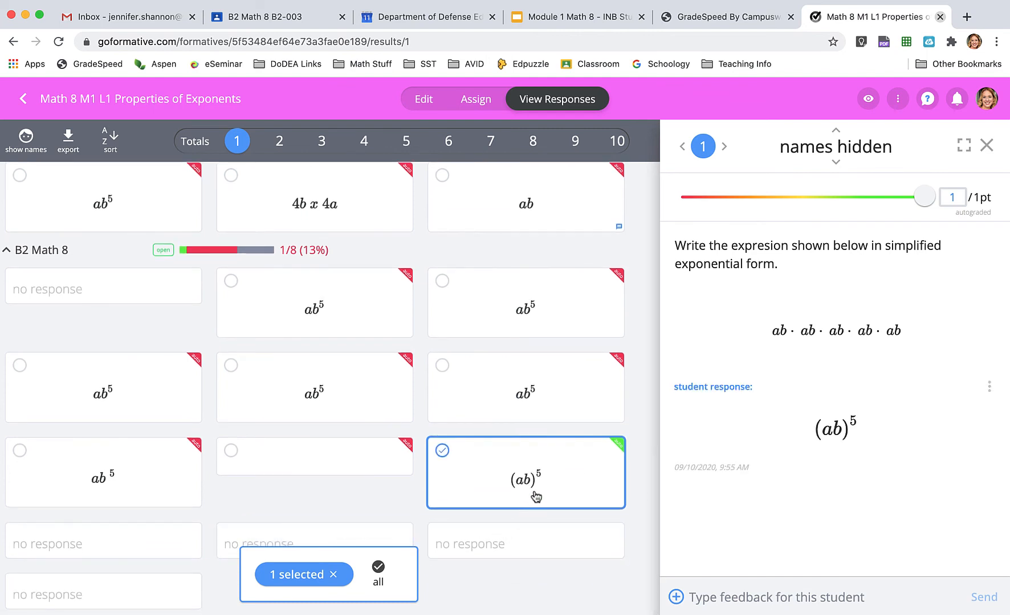
Start feedback on the first A2 Math 8 response, ab^5: "What is the base of the expression? Is it just "b" or is it "ab"?"
scroll(513, 317, up, 6)
scroll(513, 317, up, 10)
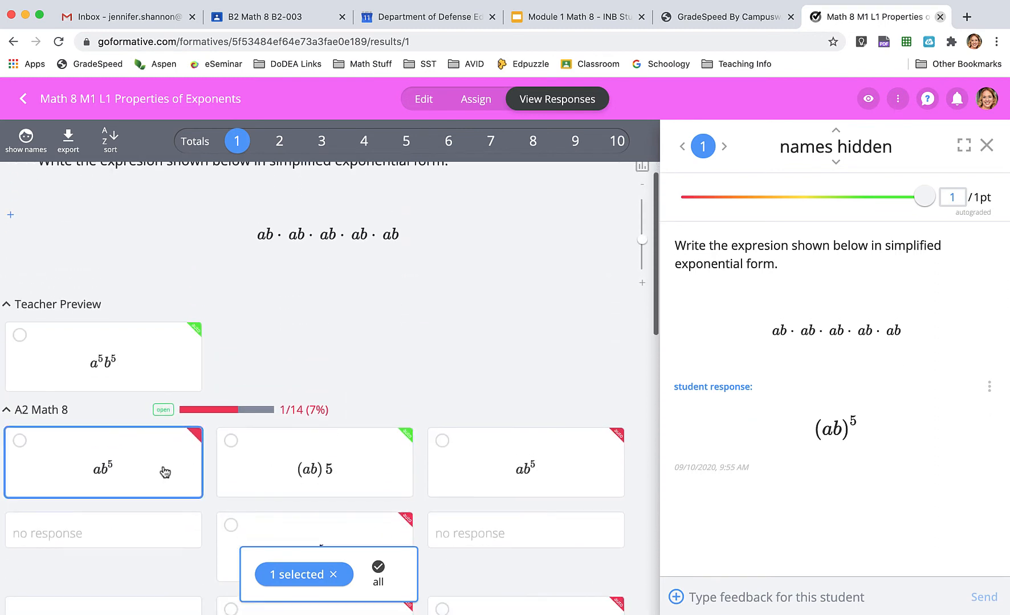
click(163, 472)
click(734, 596)
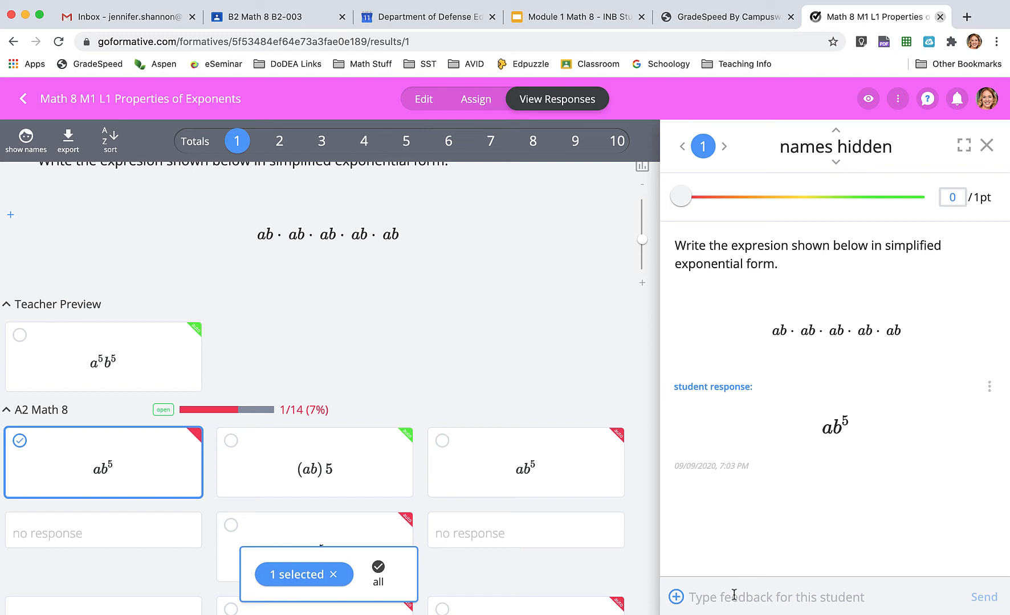
text(What is the base )
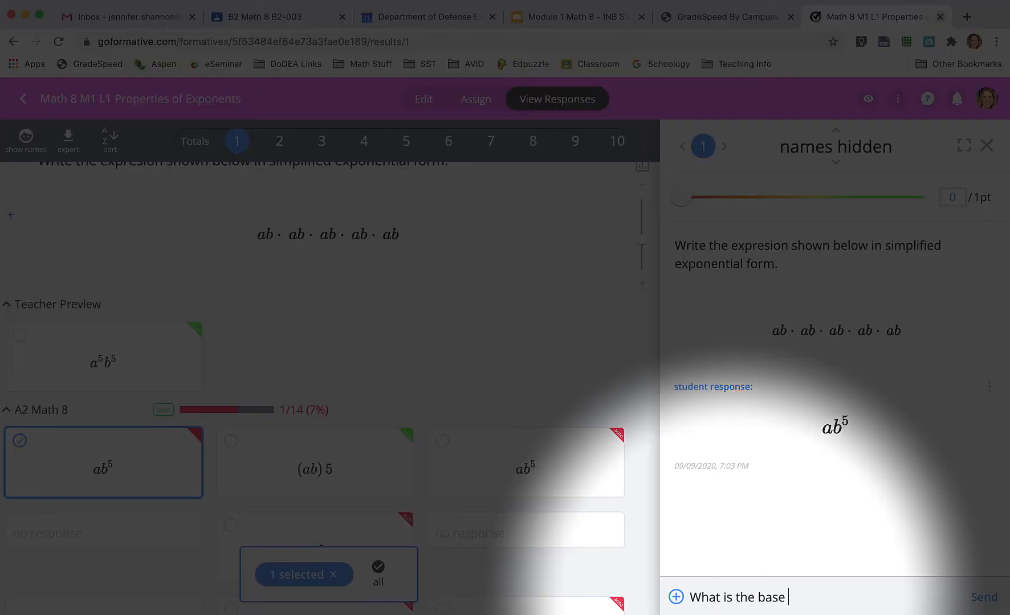
text(of the expression? Is it just "b" or is )
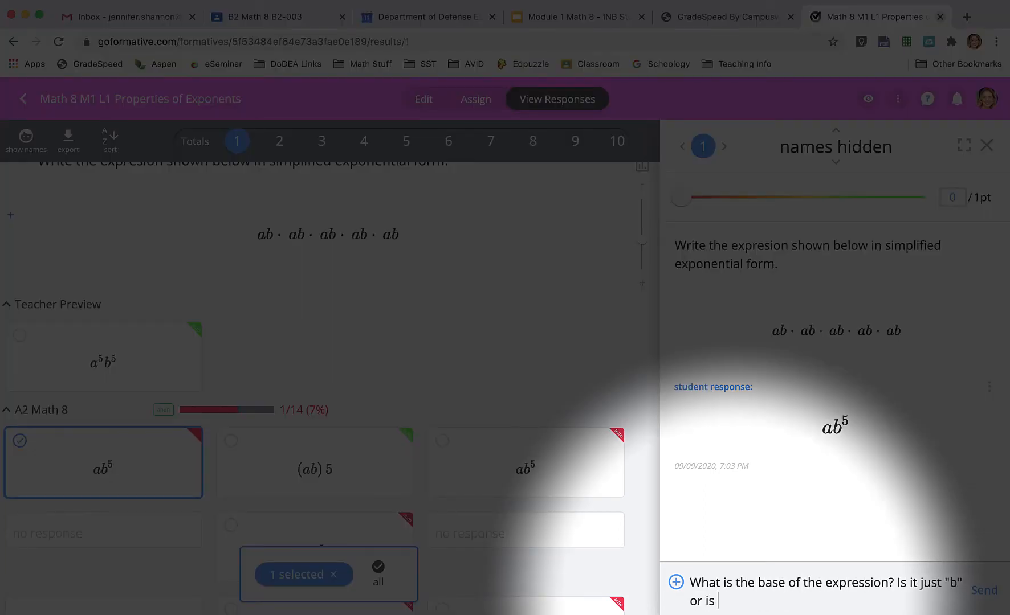
text(it "a)
key(BackSpace)
text("ab"? Another way to think about it is)
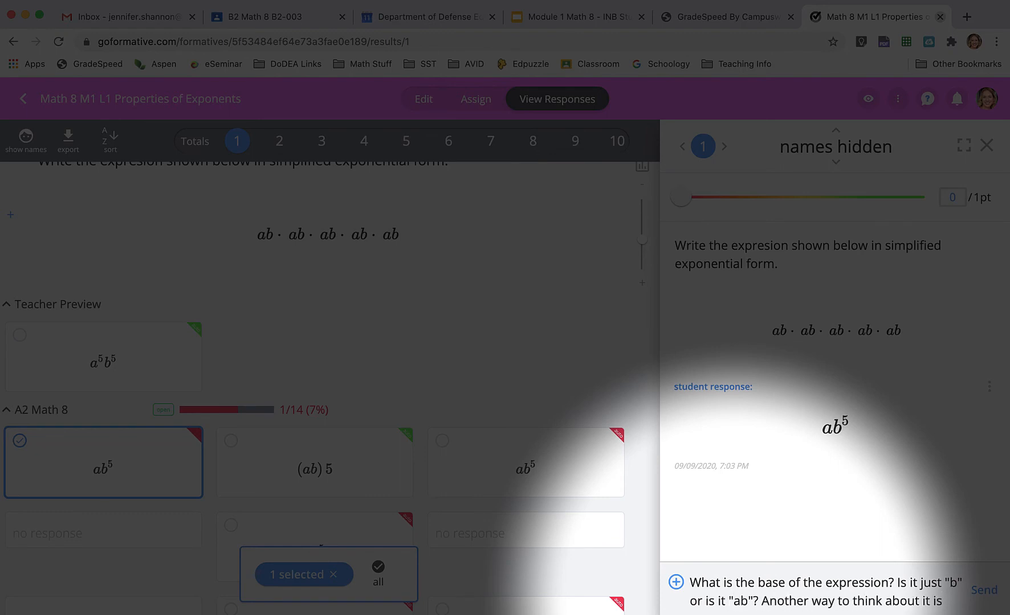
Continue the feedback by explaining that ab means "a" times "b" and that each factor is being multiplied a certain number of times
text( ab means a" )
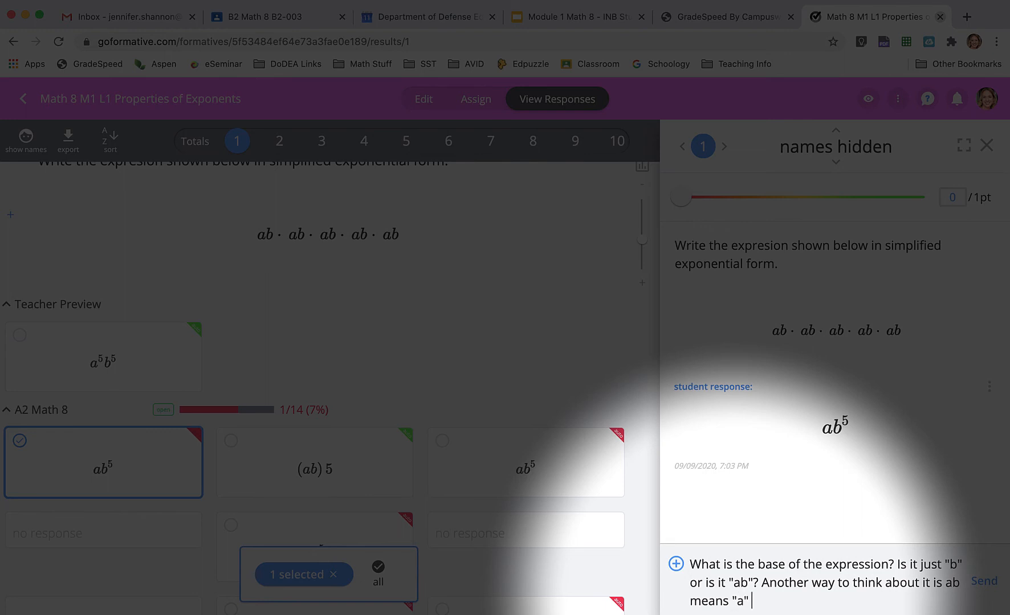
text(times "b" and the "a" facto)
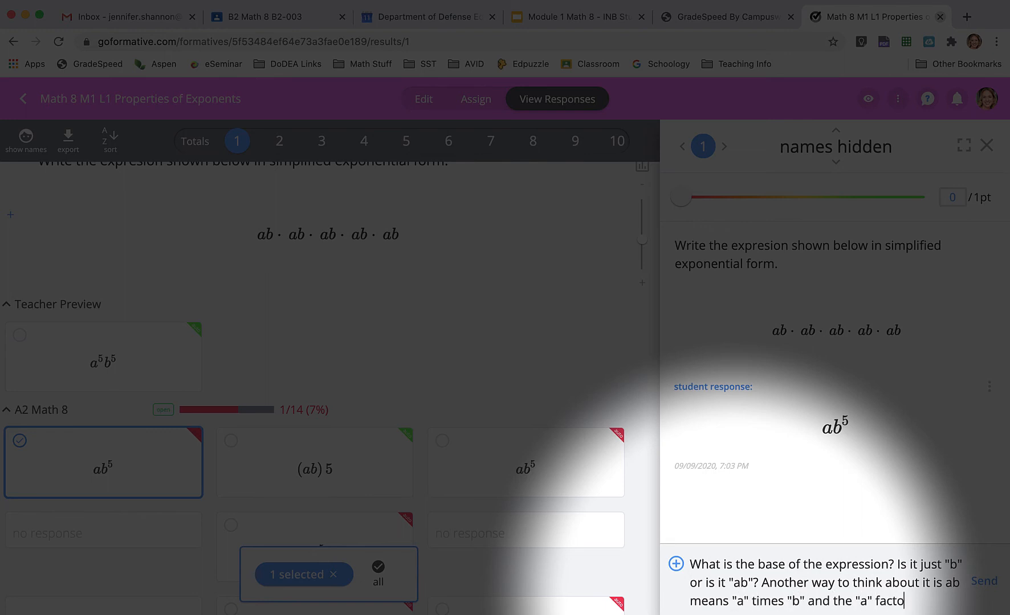
text(r is being multiplied a cert)
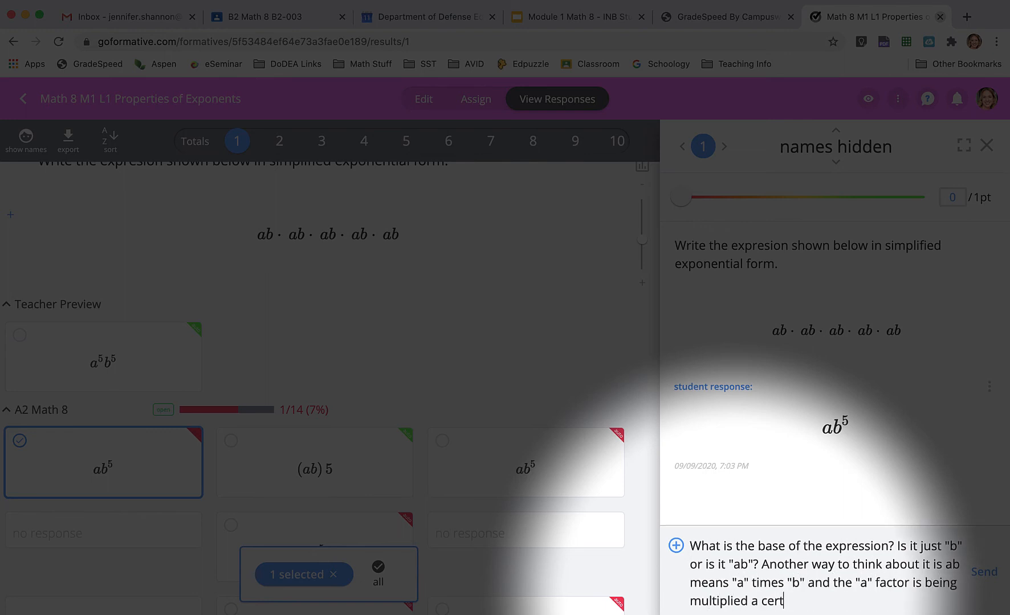
text(ain number of times AND the "b" factor is )
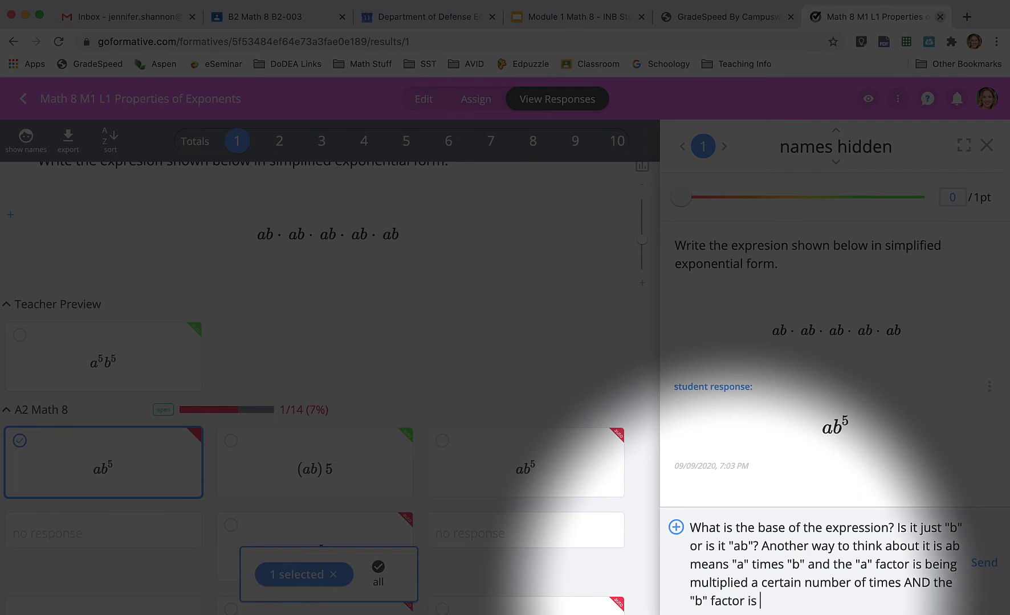
text(also being multiplied a certain number of times. What)
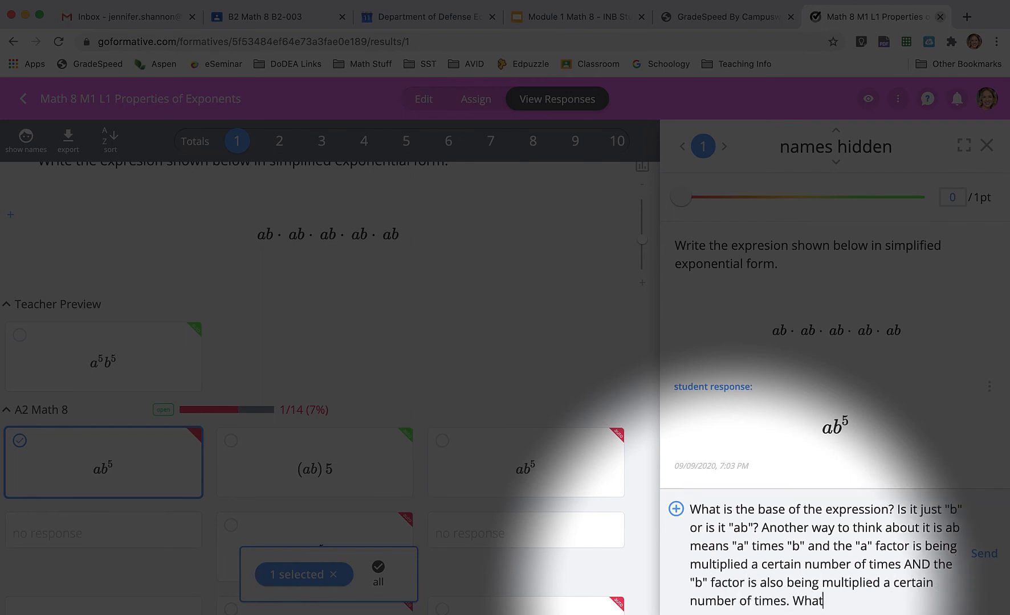
Finish the feedback with "What you have in your expression shows that ONLY "b" is being multiplied five times and there is only one "a"." and send it
text( you have in your expression shows that ONLY b)
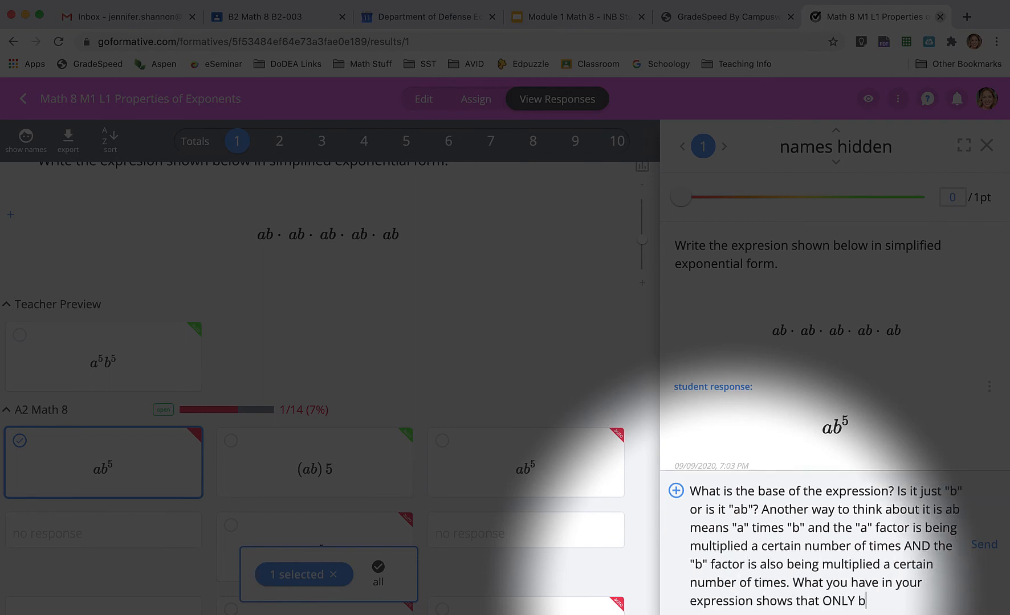
text(" is being multiplied five times and there is only one)
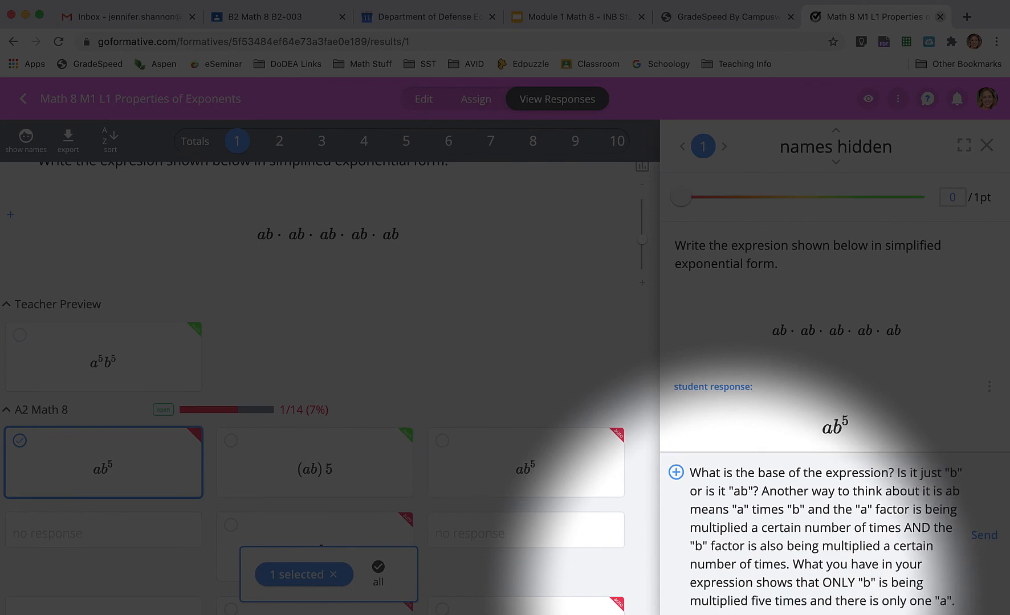
text( "a".)
key(Return)
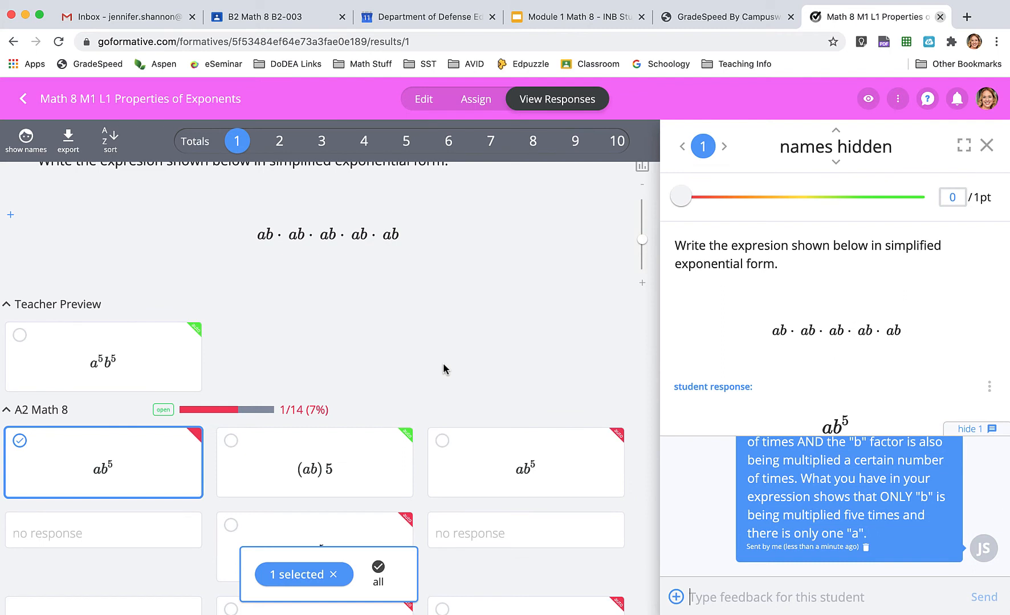
Look through the remaining A2 Math 8 responses to question 1 and open the response Ab^5
scroll(443, 369, down, 5)
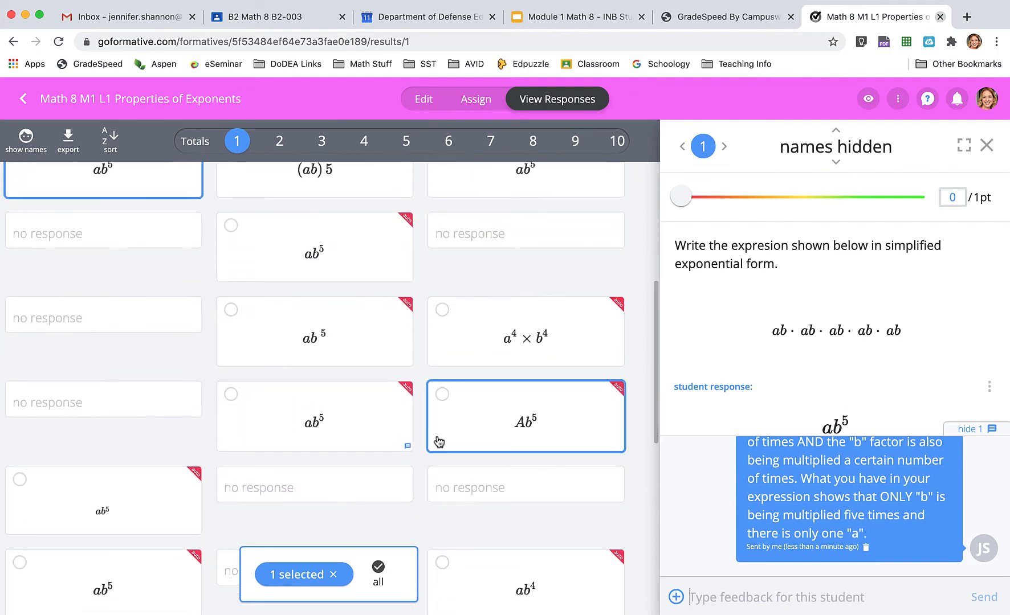
scroll(438, 442, down, 2)
scroll(437, 435, down, 2)
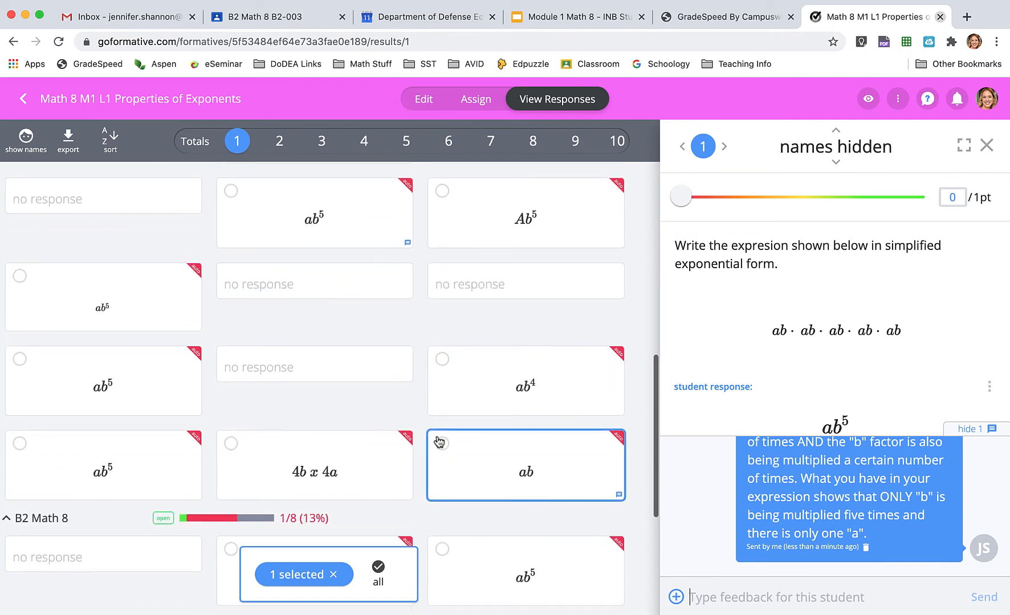
click(487, 227)
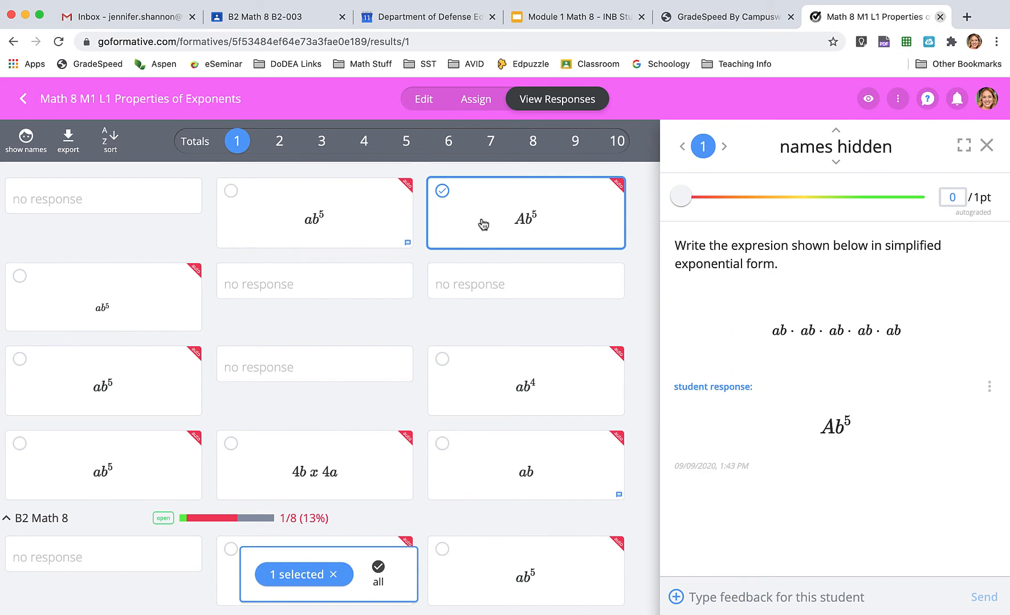
click(471, 210)
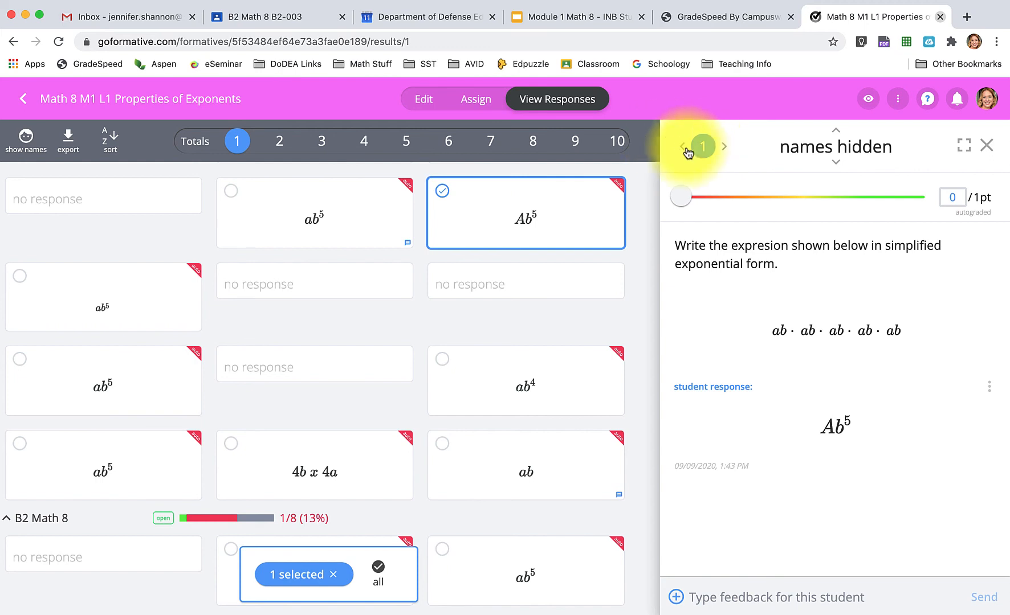
Go through the same student's answers from question 2 to question 7, and close the response detail
click(725, 148)
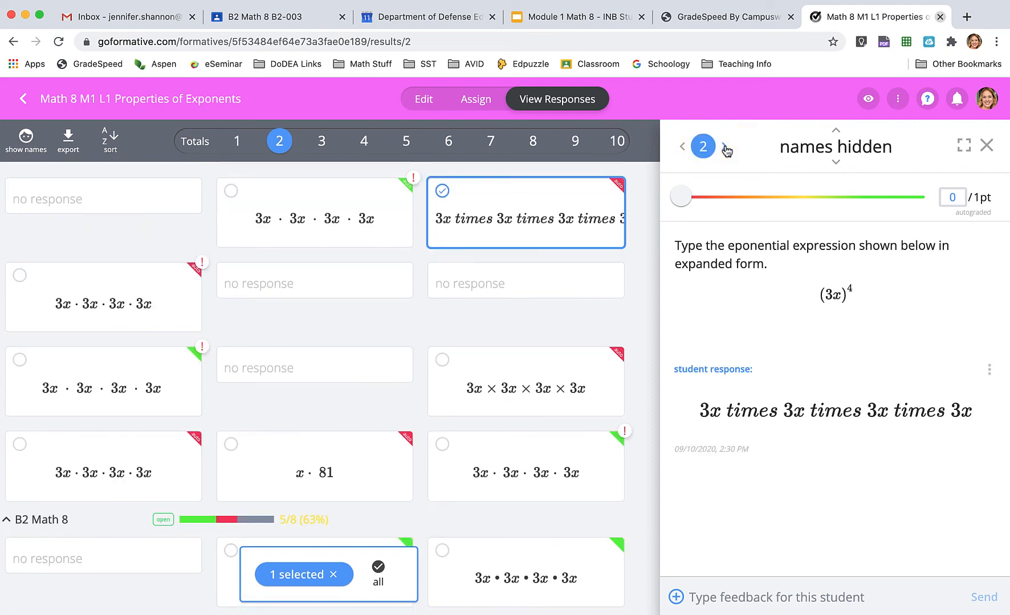
click(725, 148)
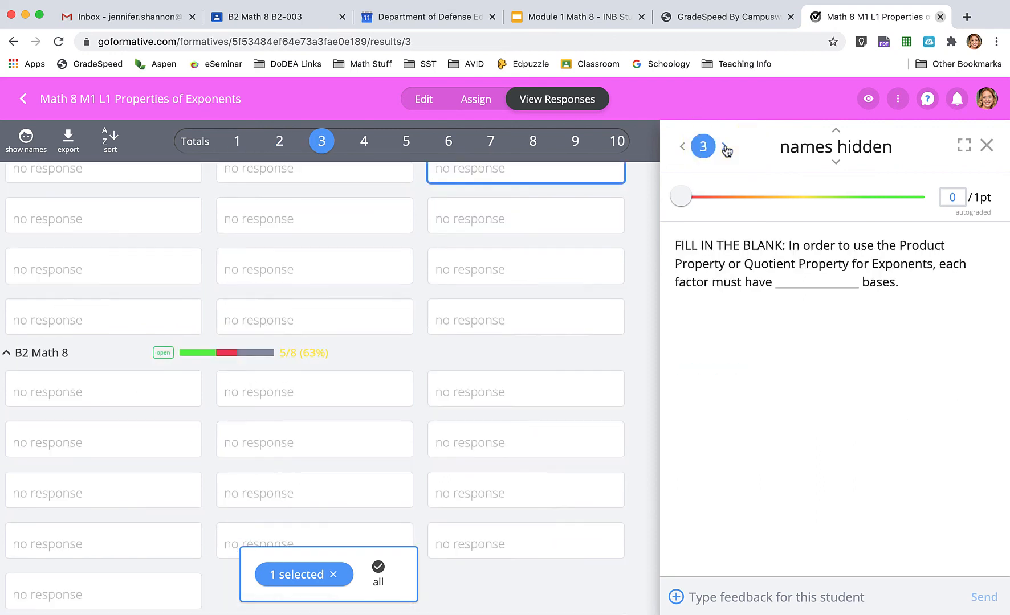
click(725, 148)
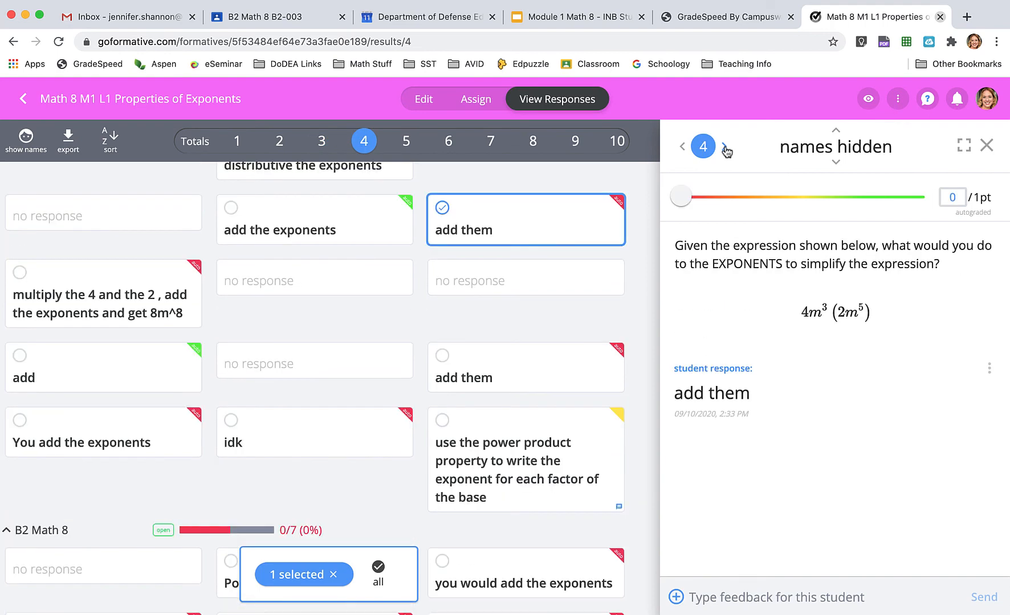
click(725, 148)
click(725, 149)
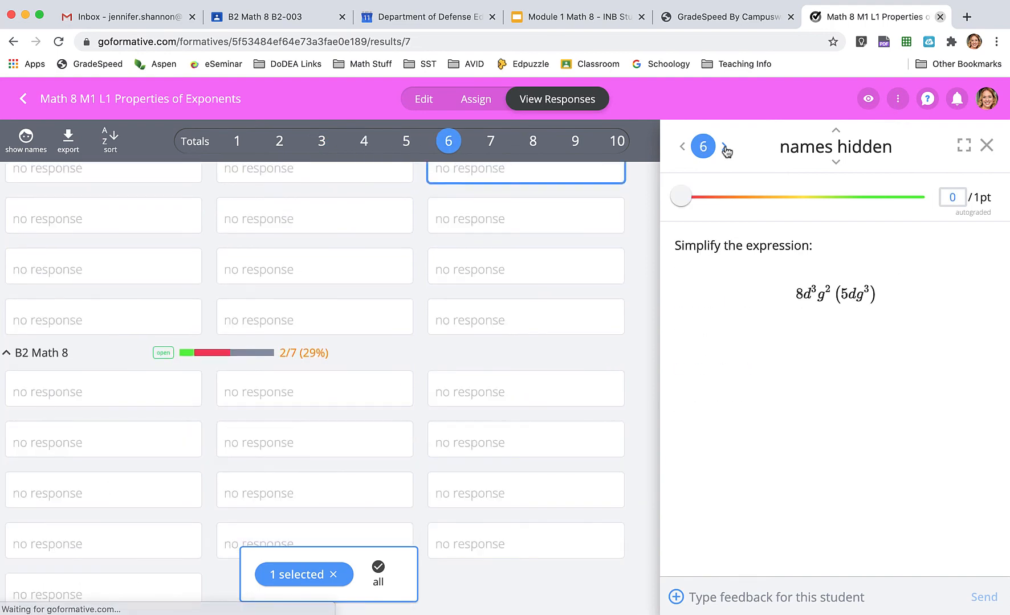
click(724, 148)
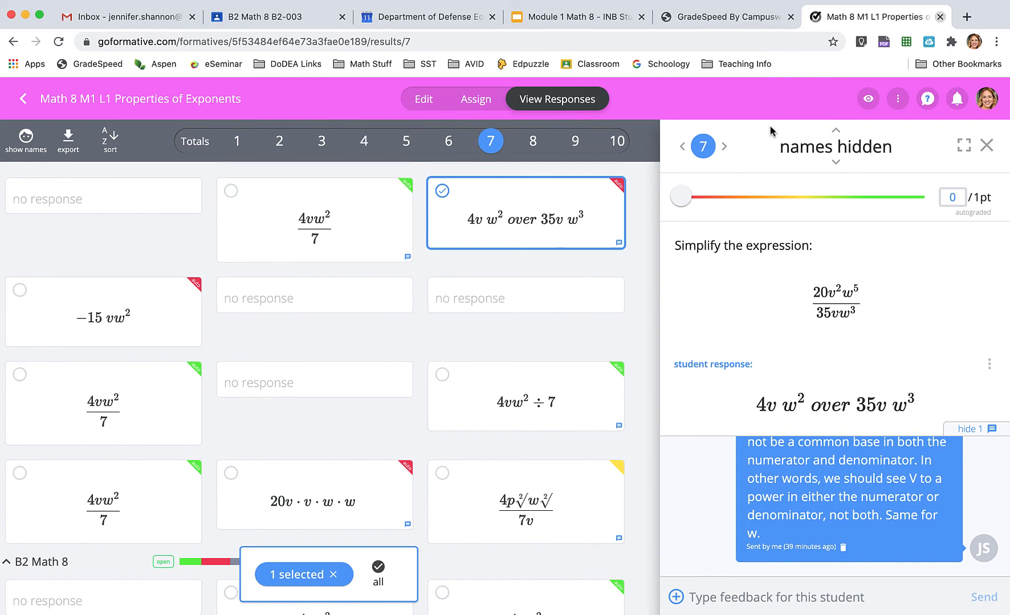
click(986, 146)
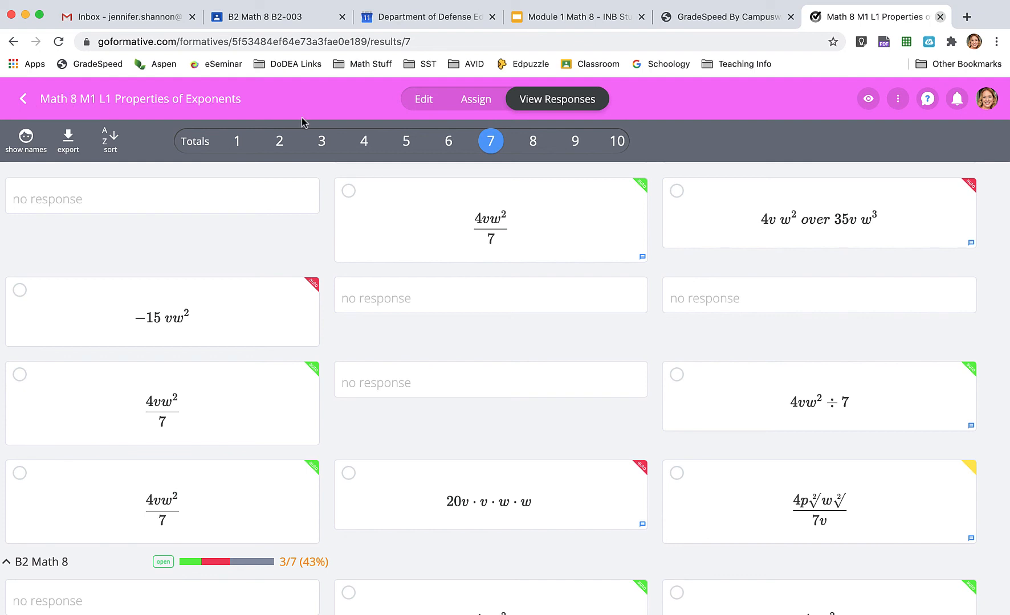
Examine all students' scores for Math 8 M1 L1 Properties of Exponents in the Tracker, and open the Classes page
click(898, 100)
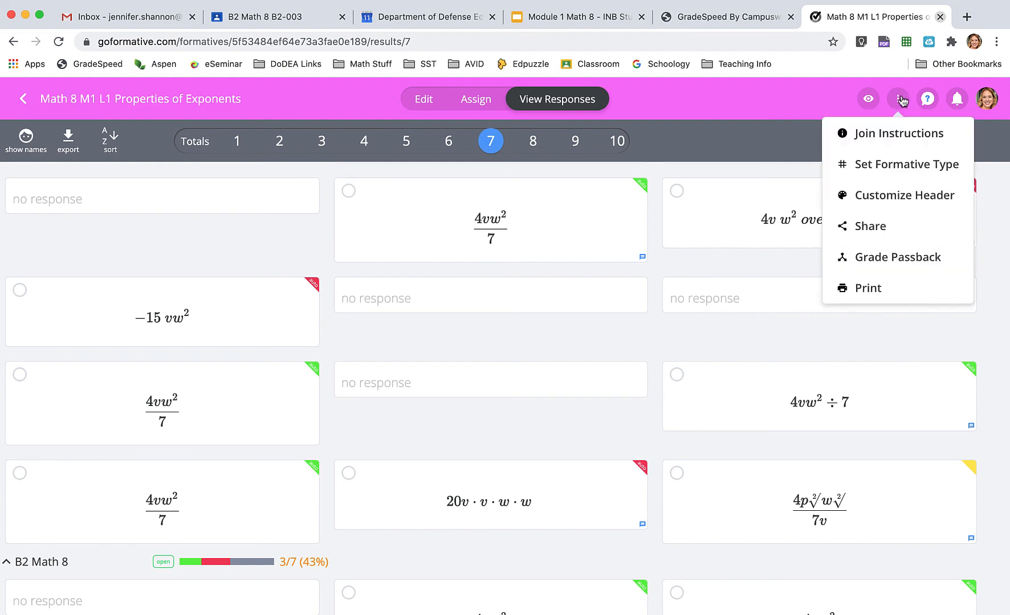
click(221, 99)
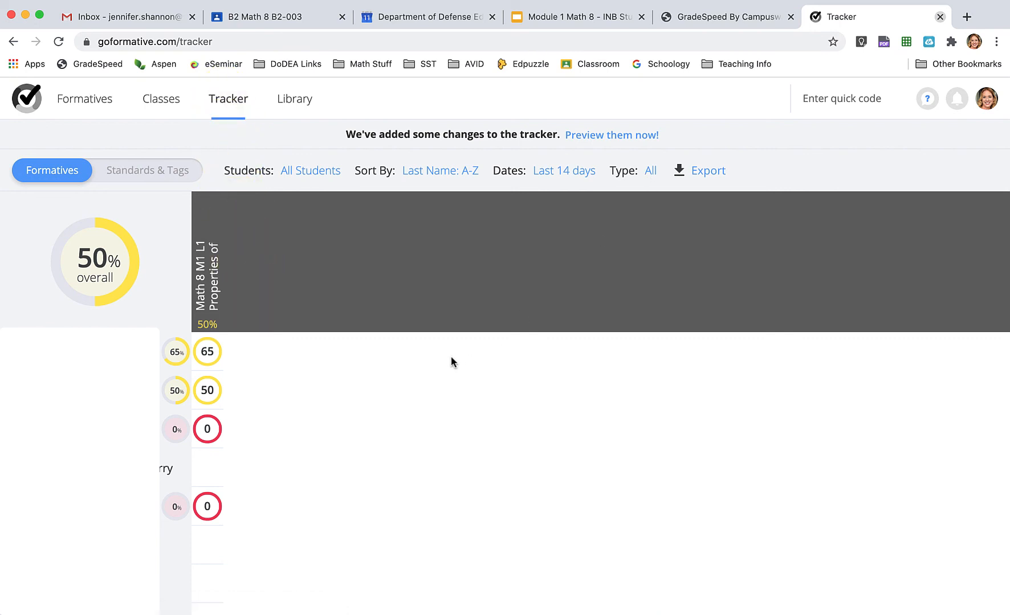
scroll(452, 362, down, 2)
scroll(451, 362, down, 8)
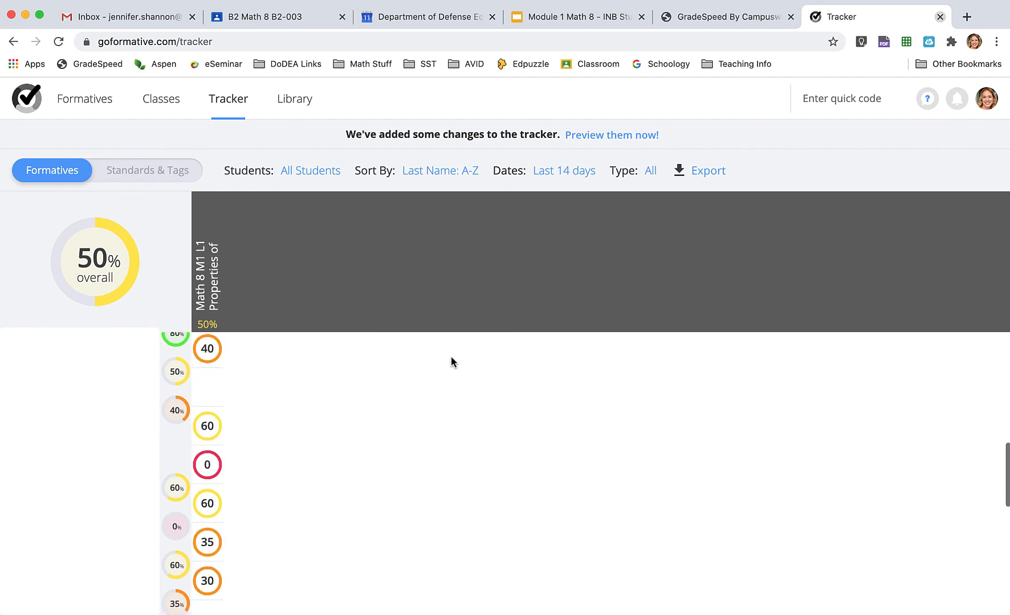
scroll(451, 359, down, 8)
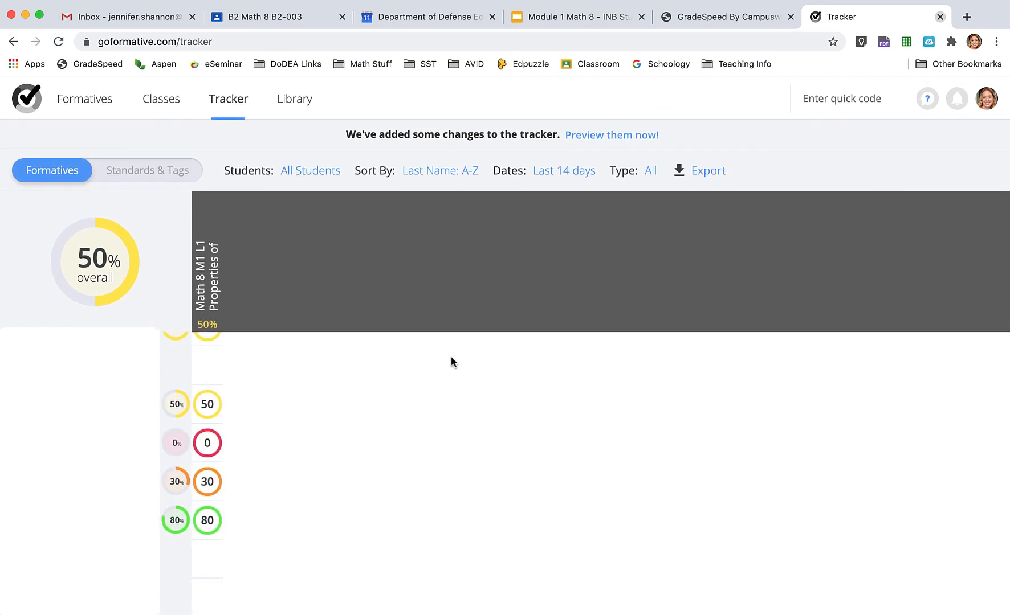
scroll(450, 361, up, 6)
scroll(452, 361, up, 8)
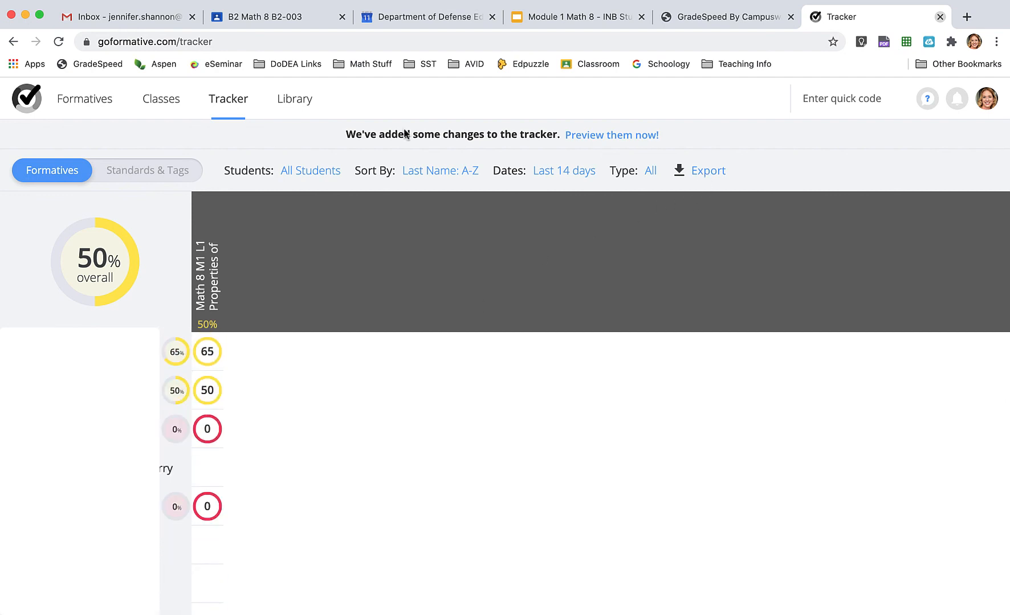
click(158, 96)
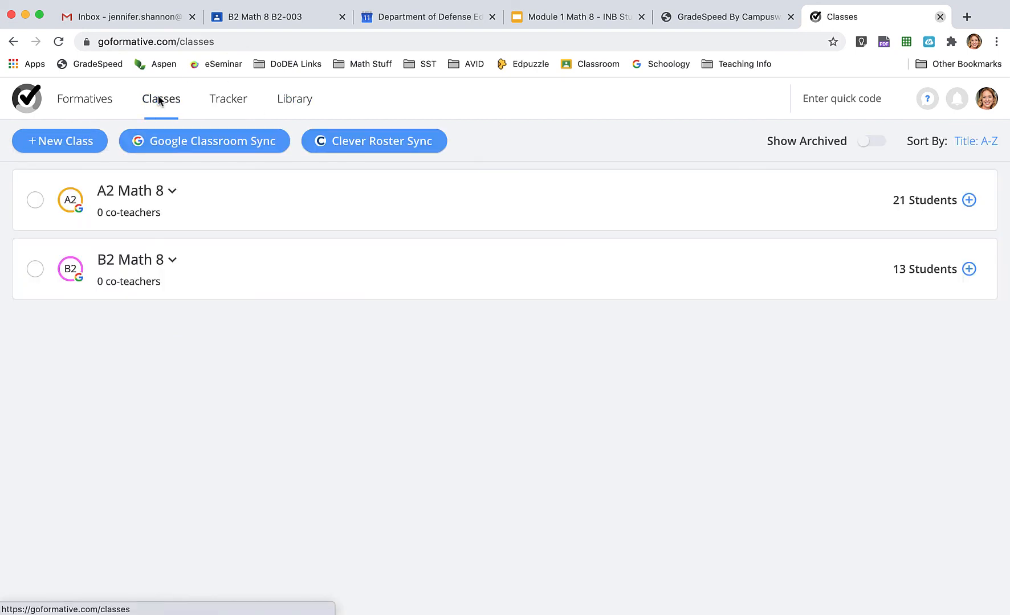